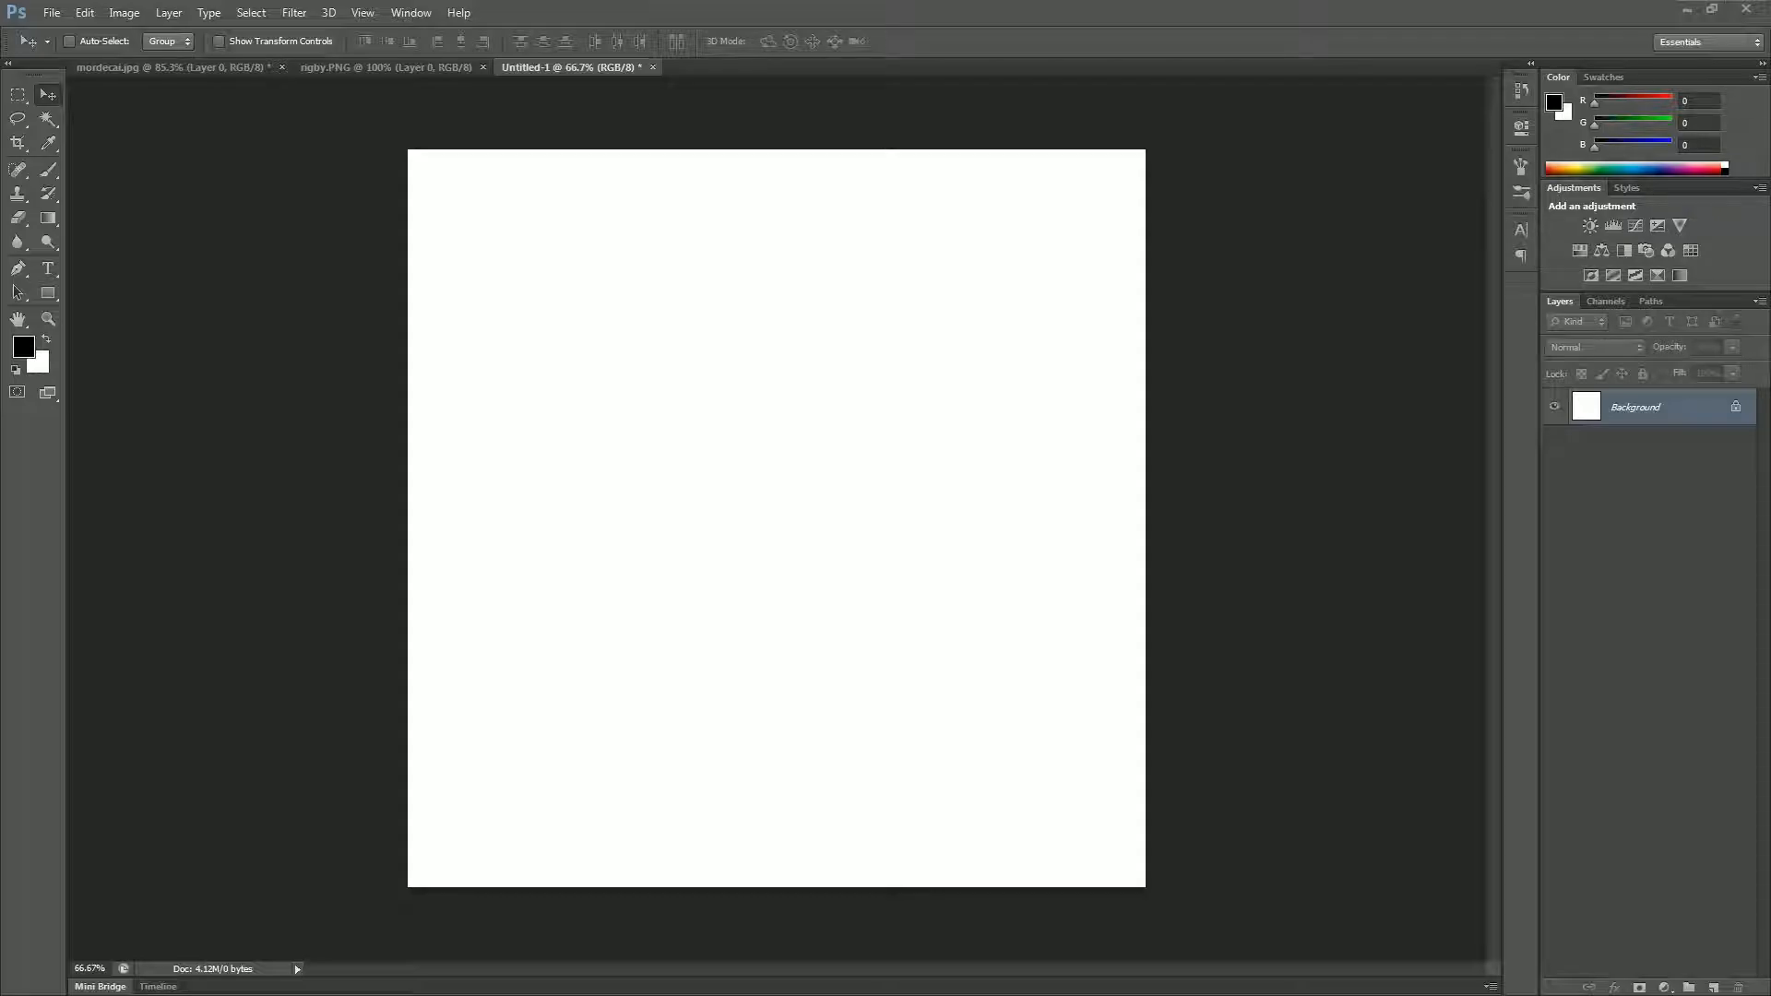
Step: Copy the whole rigby.PNG image into the Untitled-1 document and place the raccoon in the canvas's lower right area
{"action": "left_click", "coordinate": [345, 68]}
{"action": "left_click", "coordinate": [163, 70]}
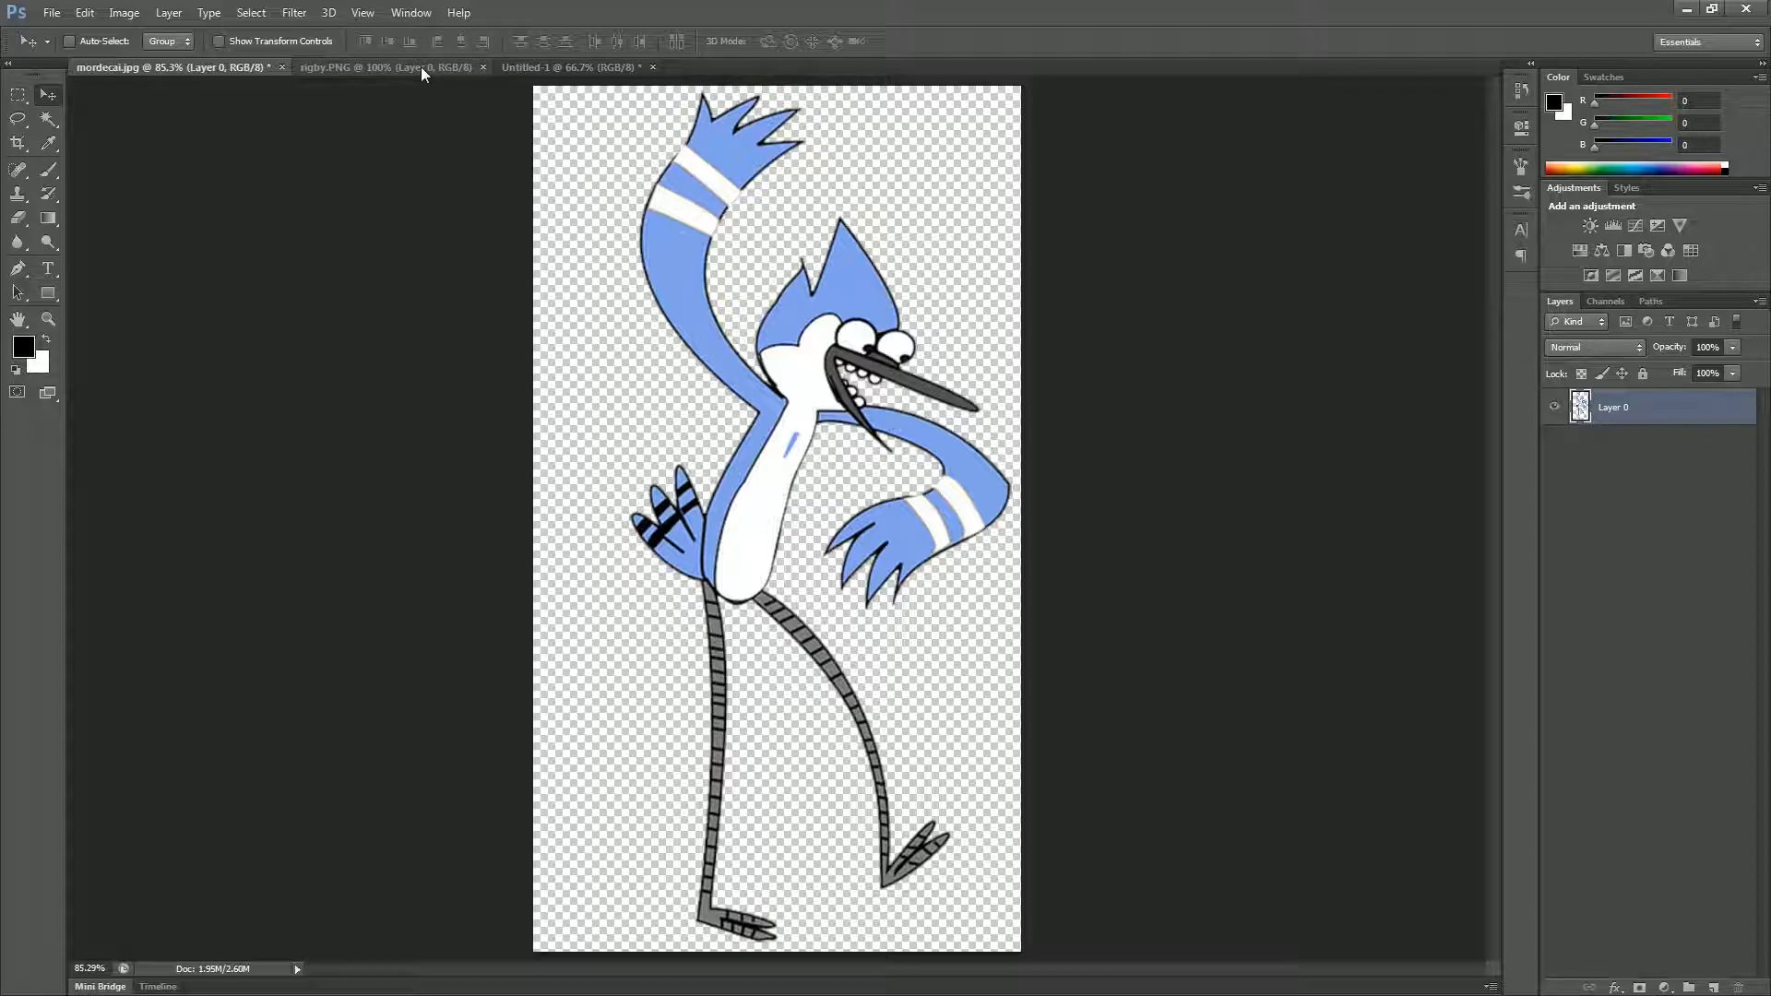
{"action": "left_click", "coordinate": [382, 67]}
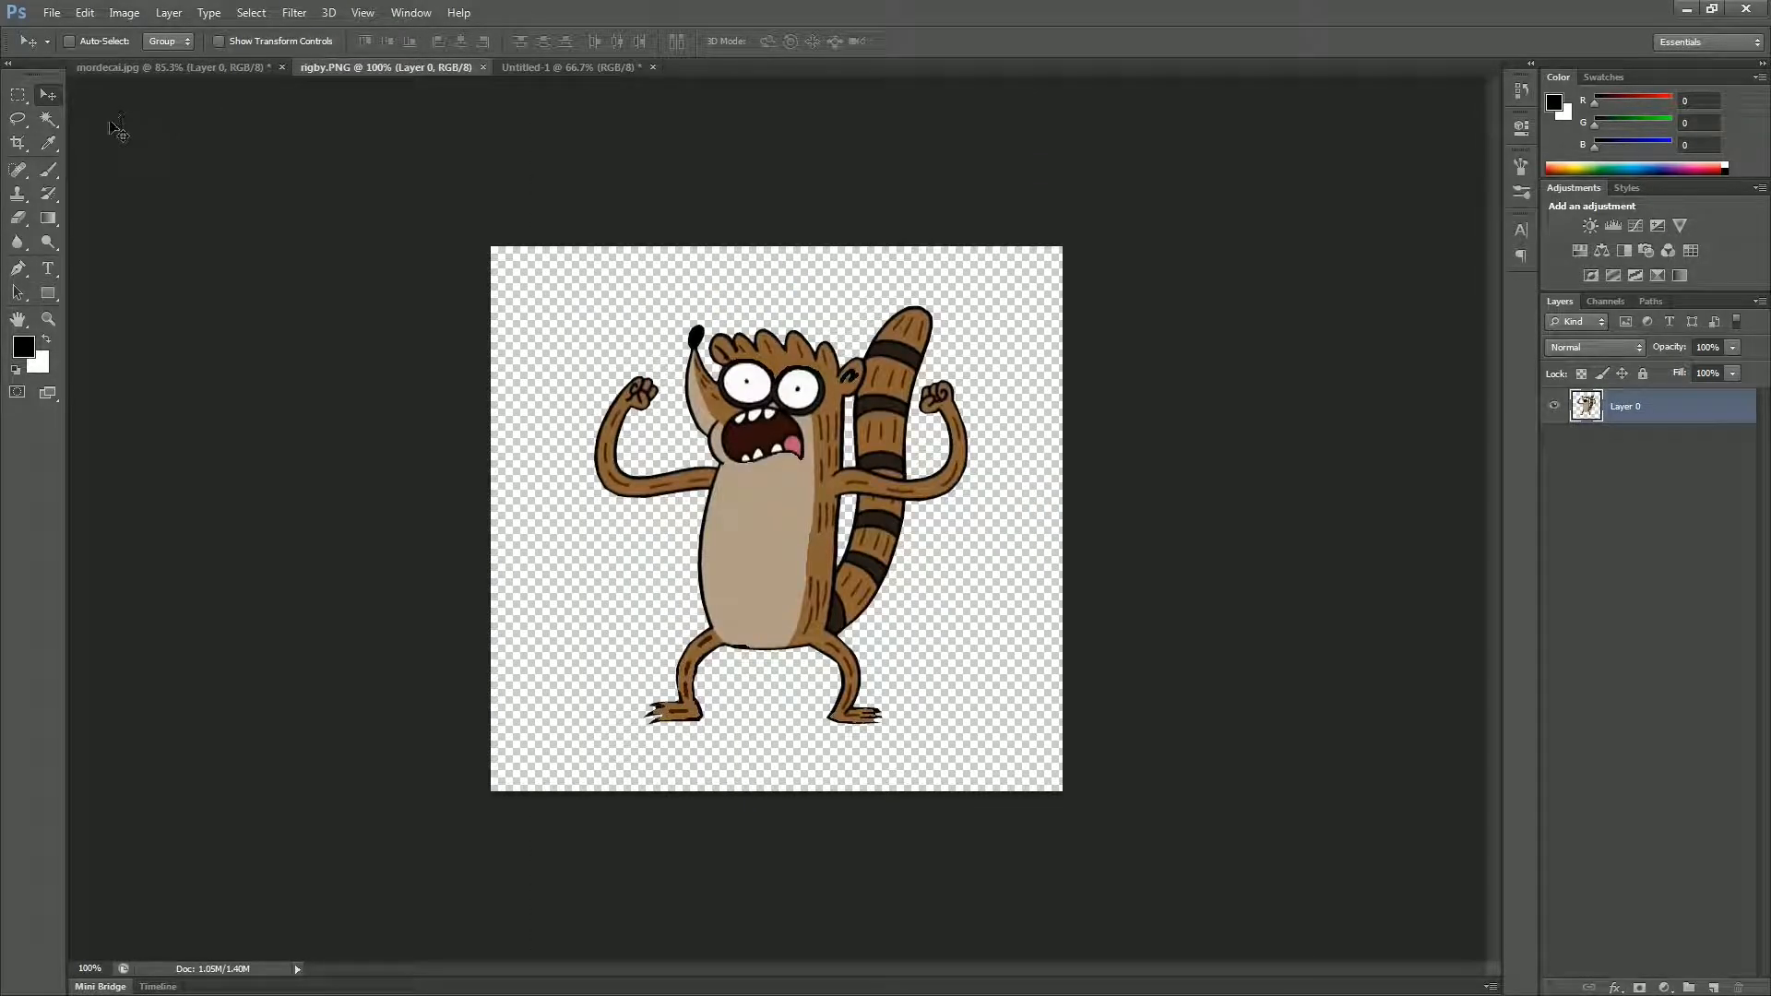
{"action": "key", "text": "ctrl+a"}
{"action": "left_click", "coordinate": [554, 66]}
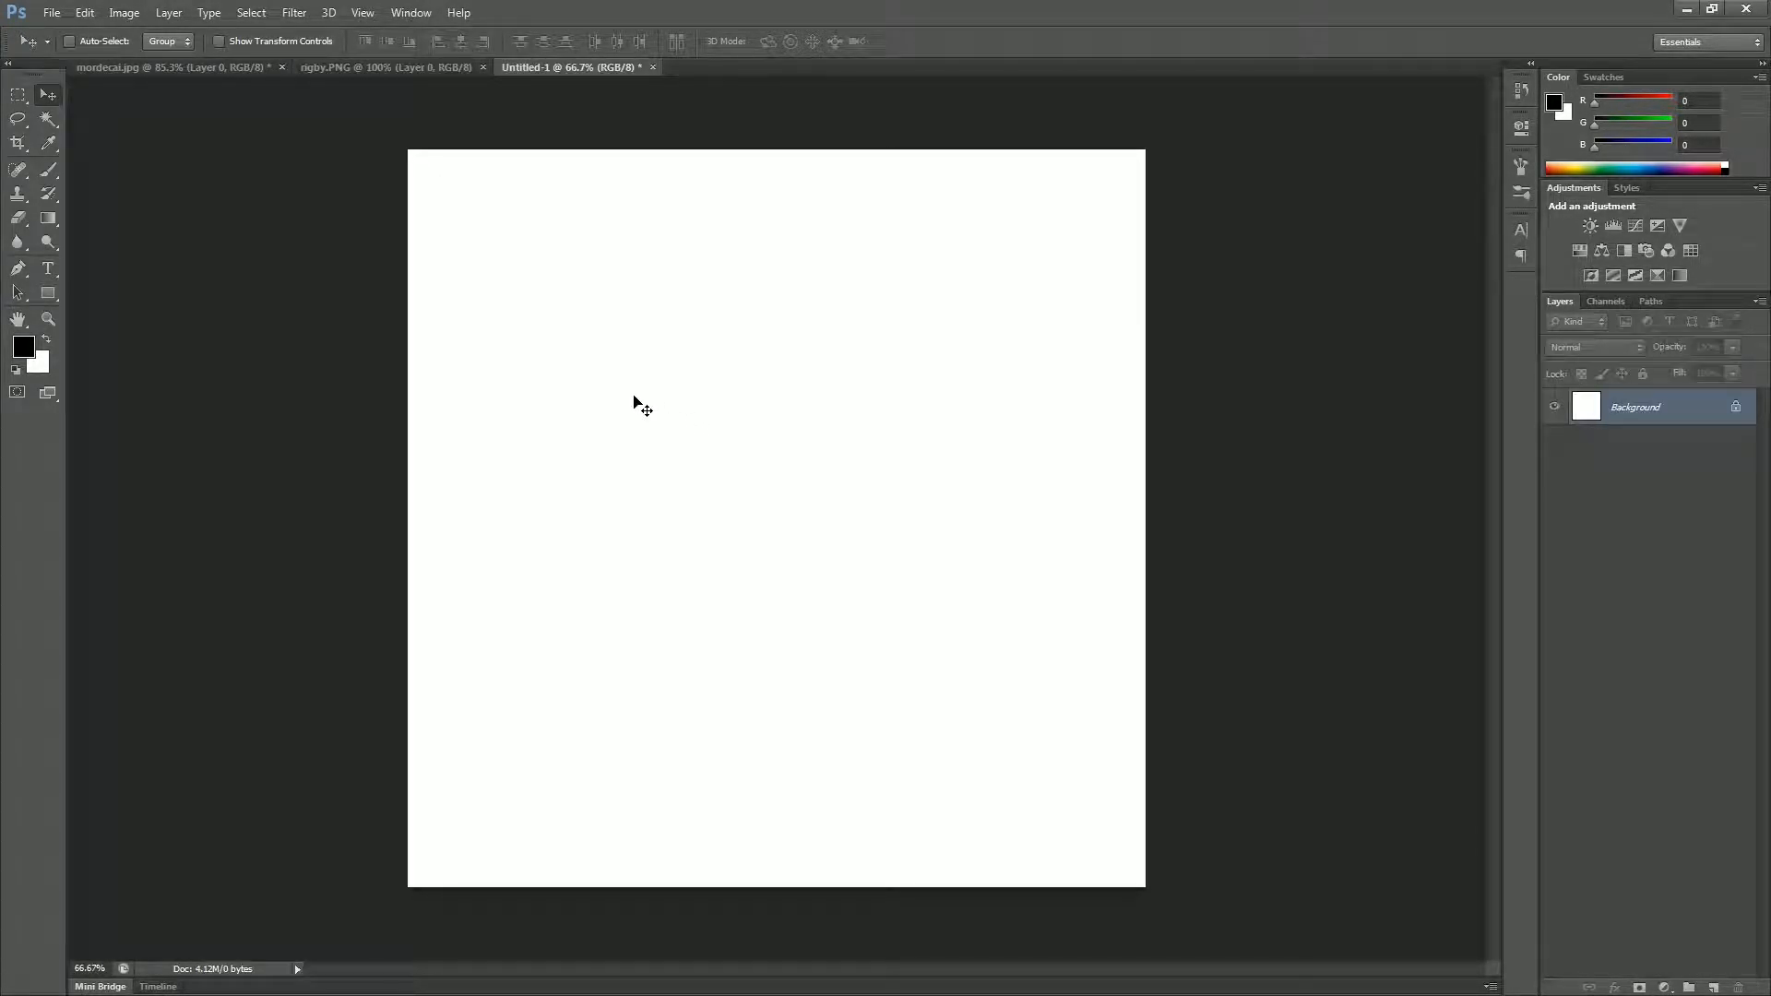
{"action": "key", "text": "ctrl+v"}
{"action": "left_click_drag", "start_coordinate": [782, 507], "coordinate": [964, 604]}
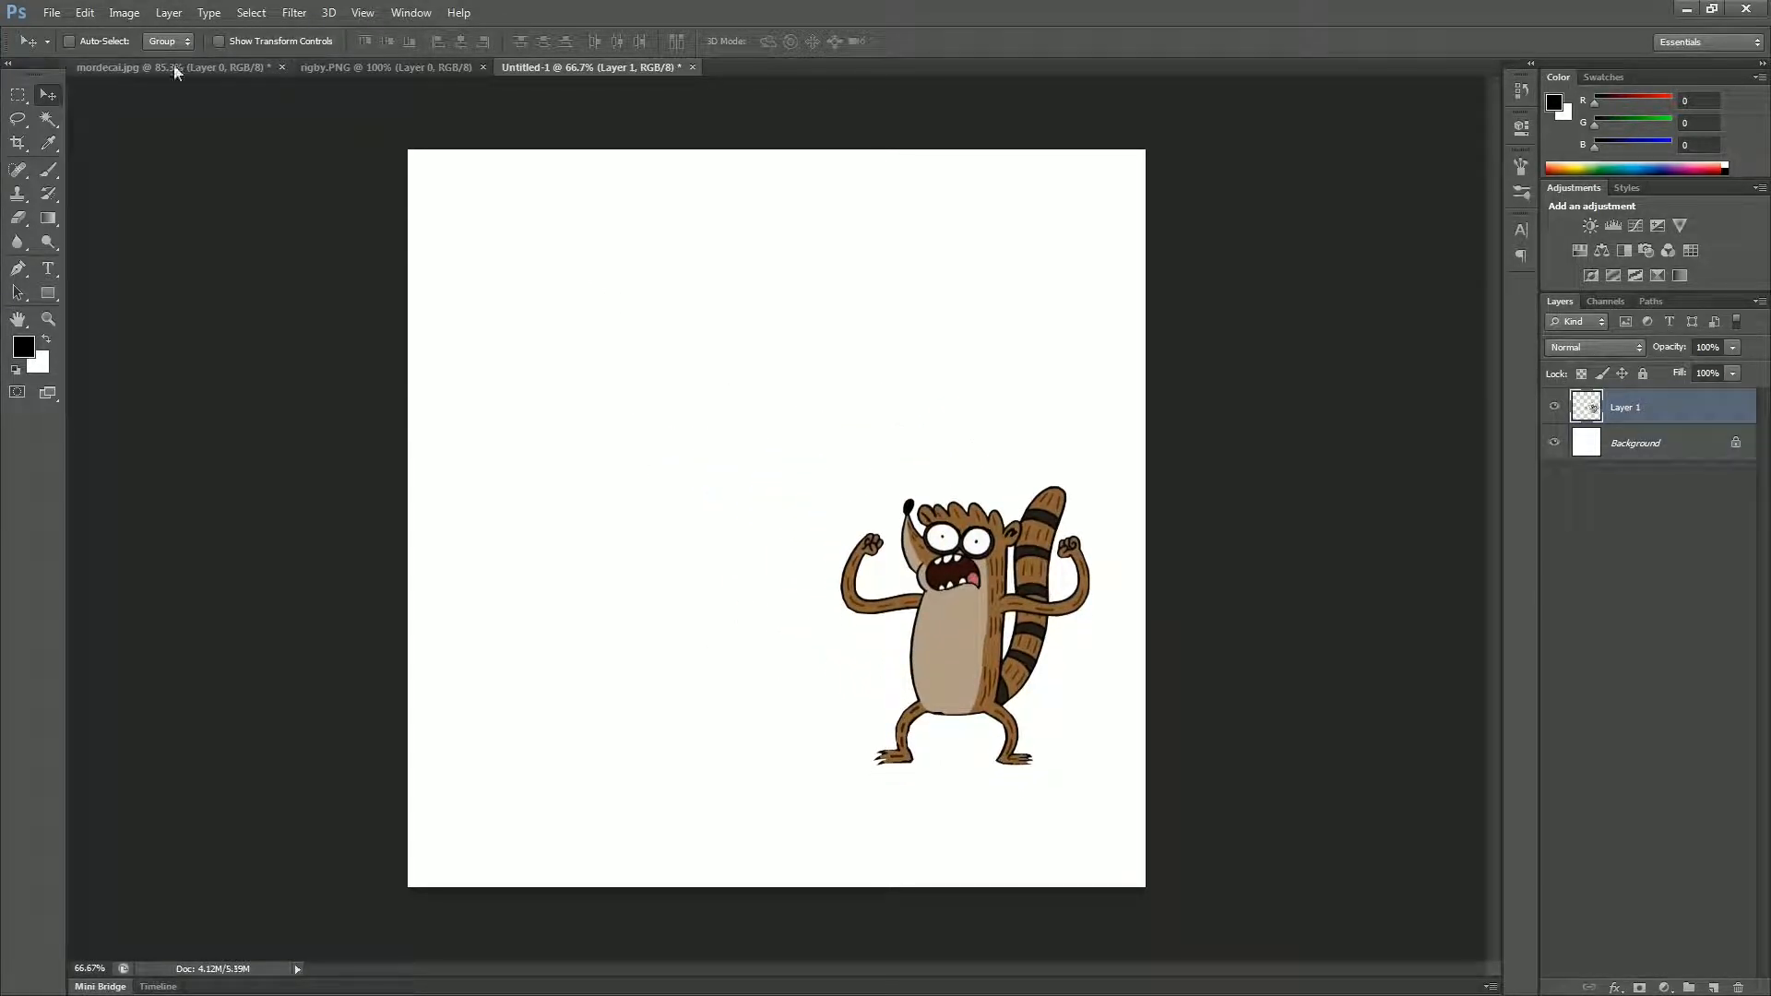
Step: Copy the whole mordecai.jpg image into Untitled-1 and place the blue bird on the left half of the canvas
{"action": "left_click", "coordinate": [172, 66]}
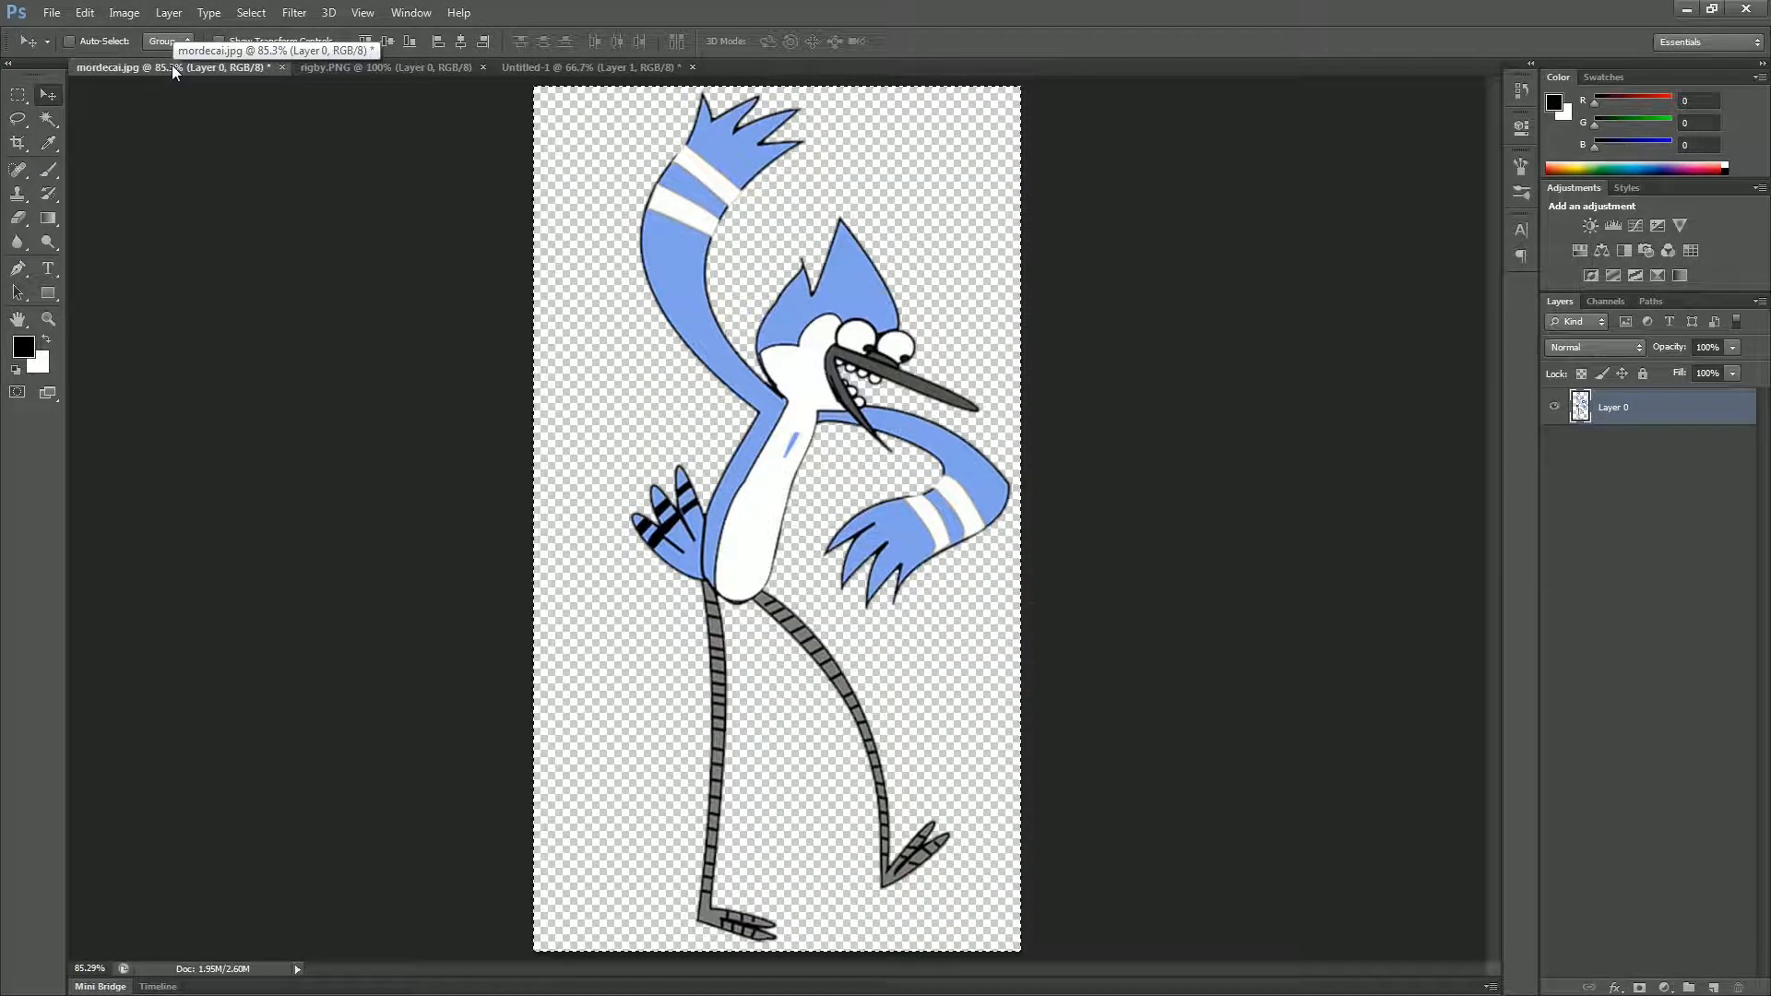
{"action": "left_click", "coordinate": [544, 66]}
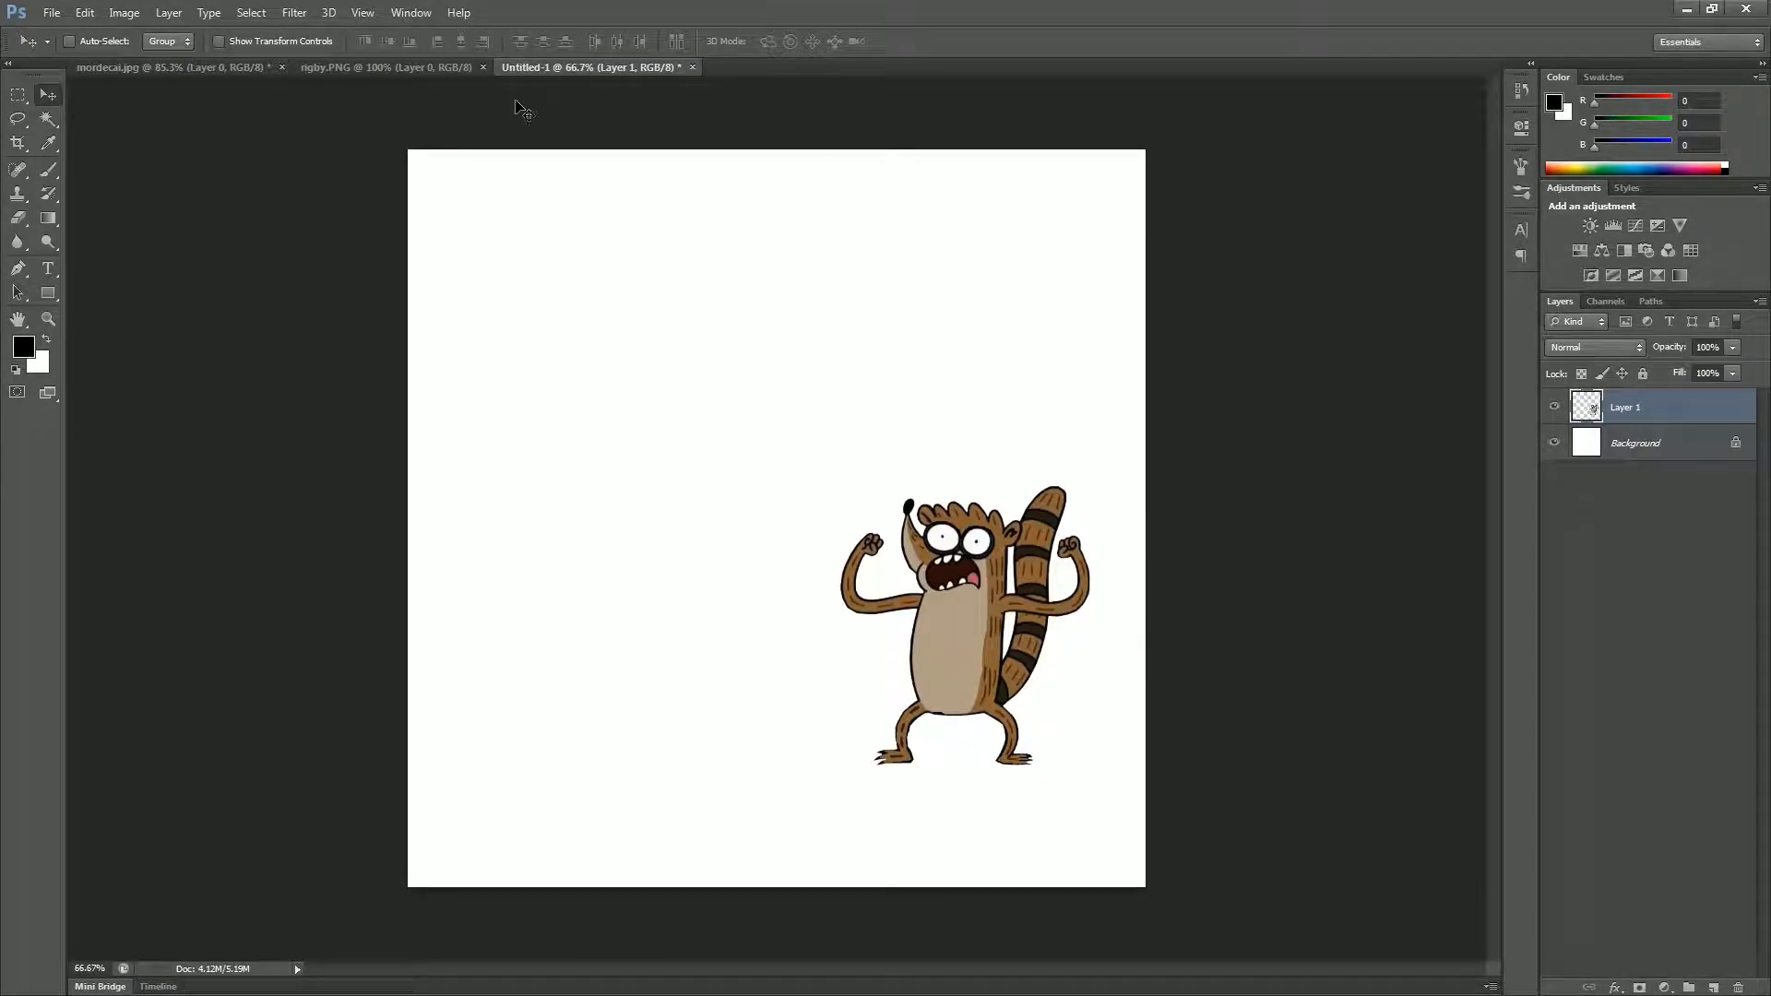
{"action": "key", "text": "ctrl+v"}
{"action": "left_click_drag", "start_coordinate": [745, 474], "coordinate": [644, 463]}
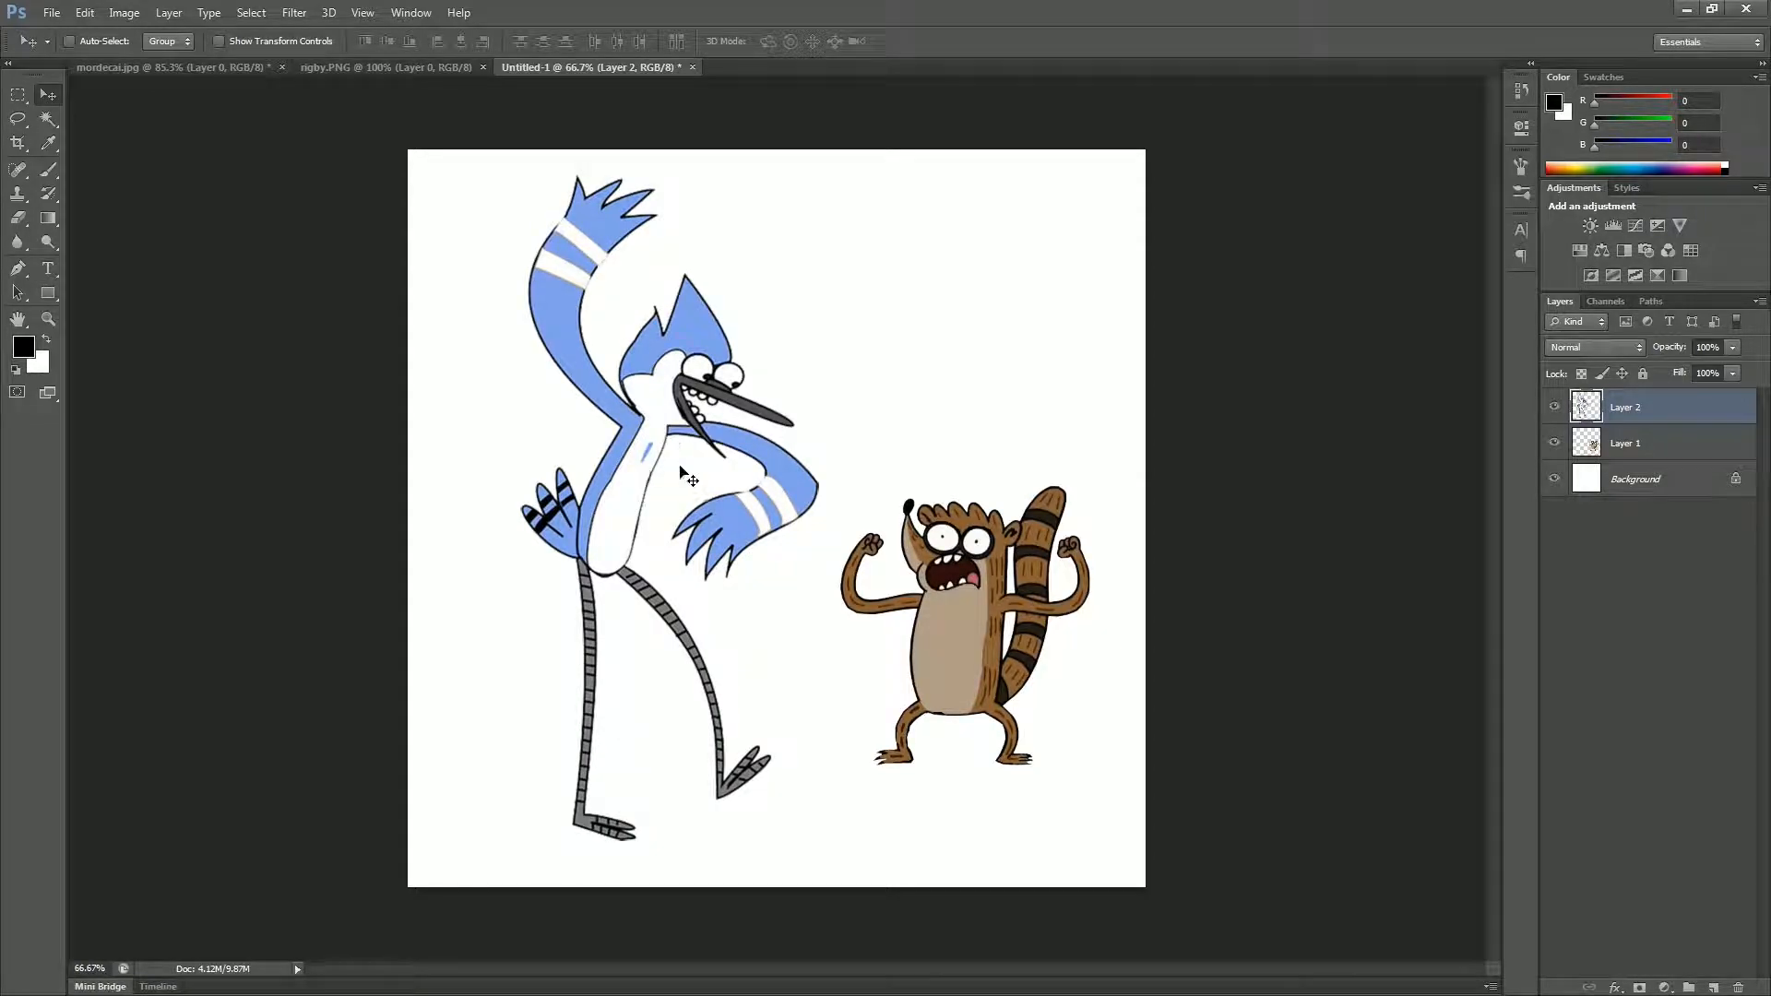
{"action": "left_click", "coordinate": [1702, 452]}
{"action": "left_click", "coordinate": [1674, 422]}
{"action": "left_click", "coordinate": [1656, 454]}
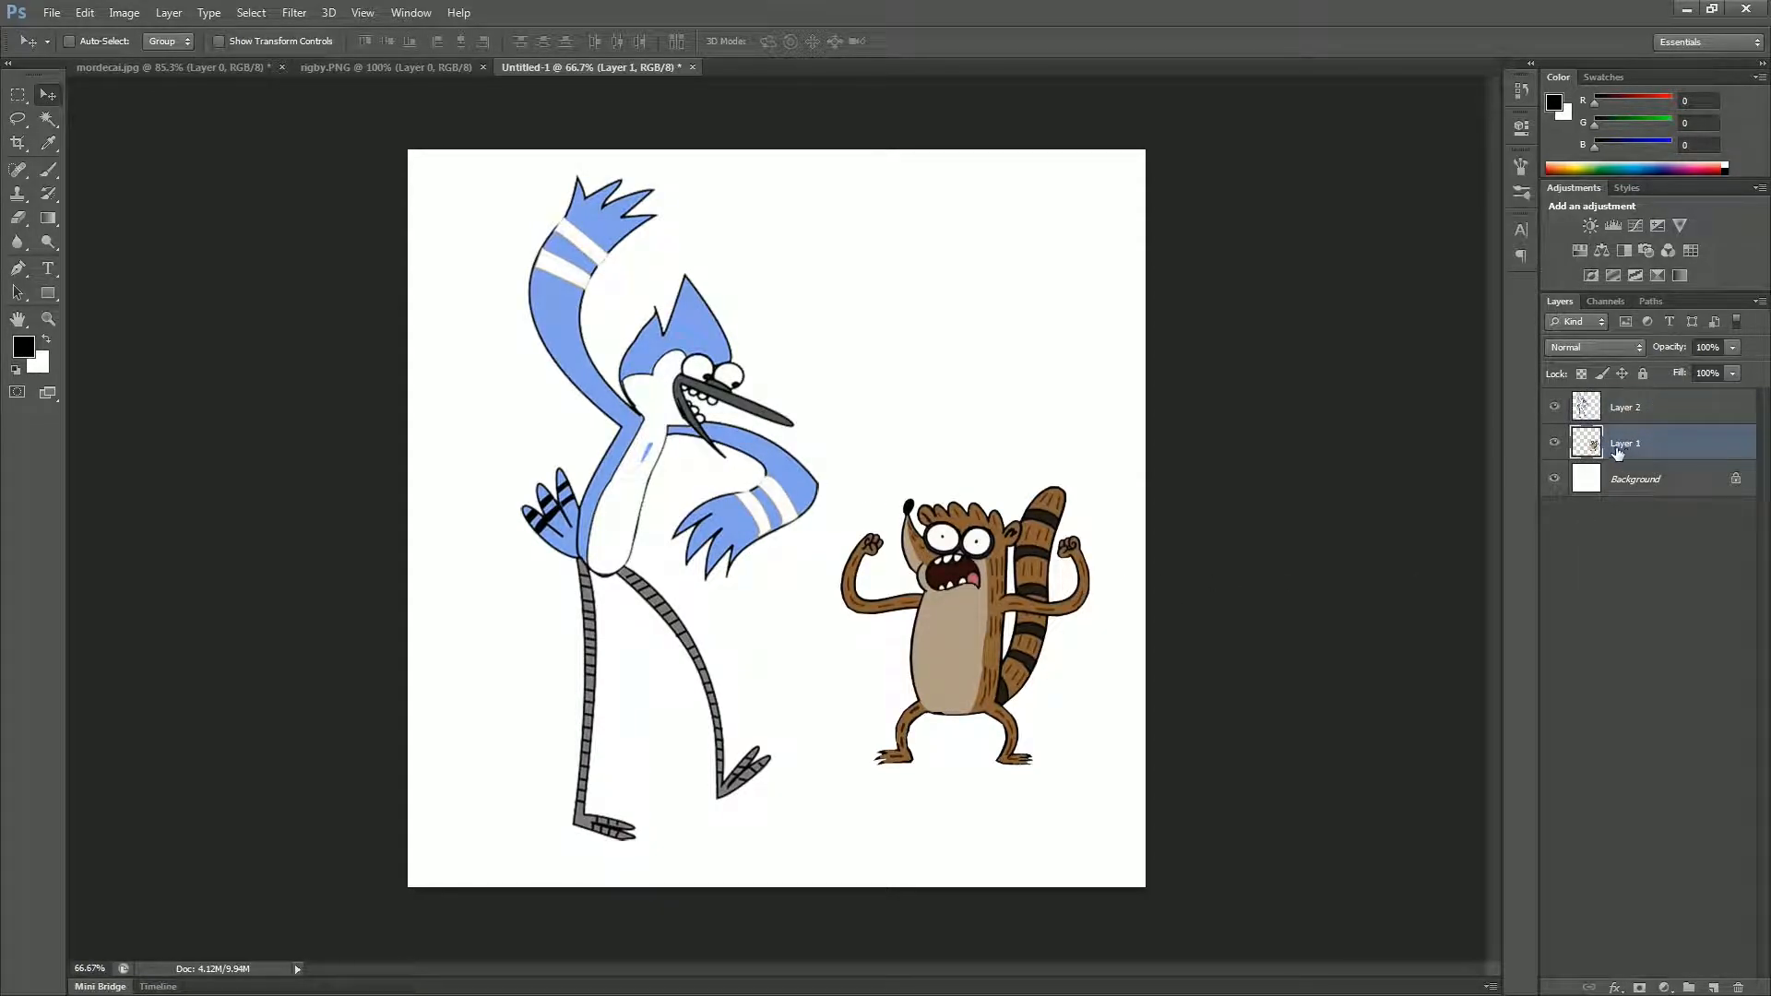
{"action": "left_click", "coordinate": [1607, 412]}
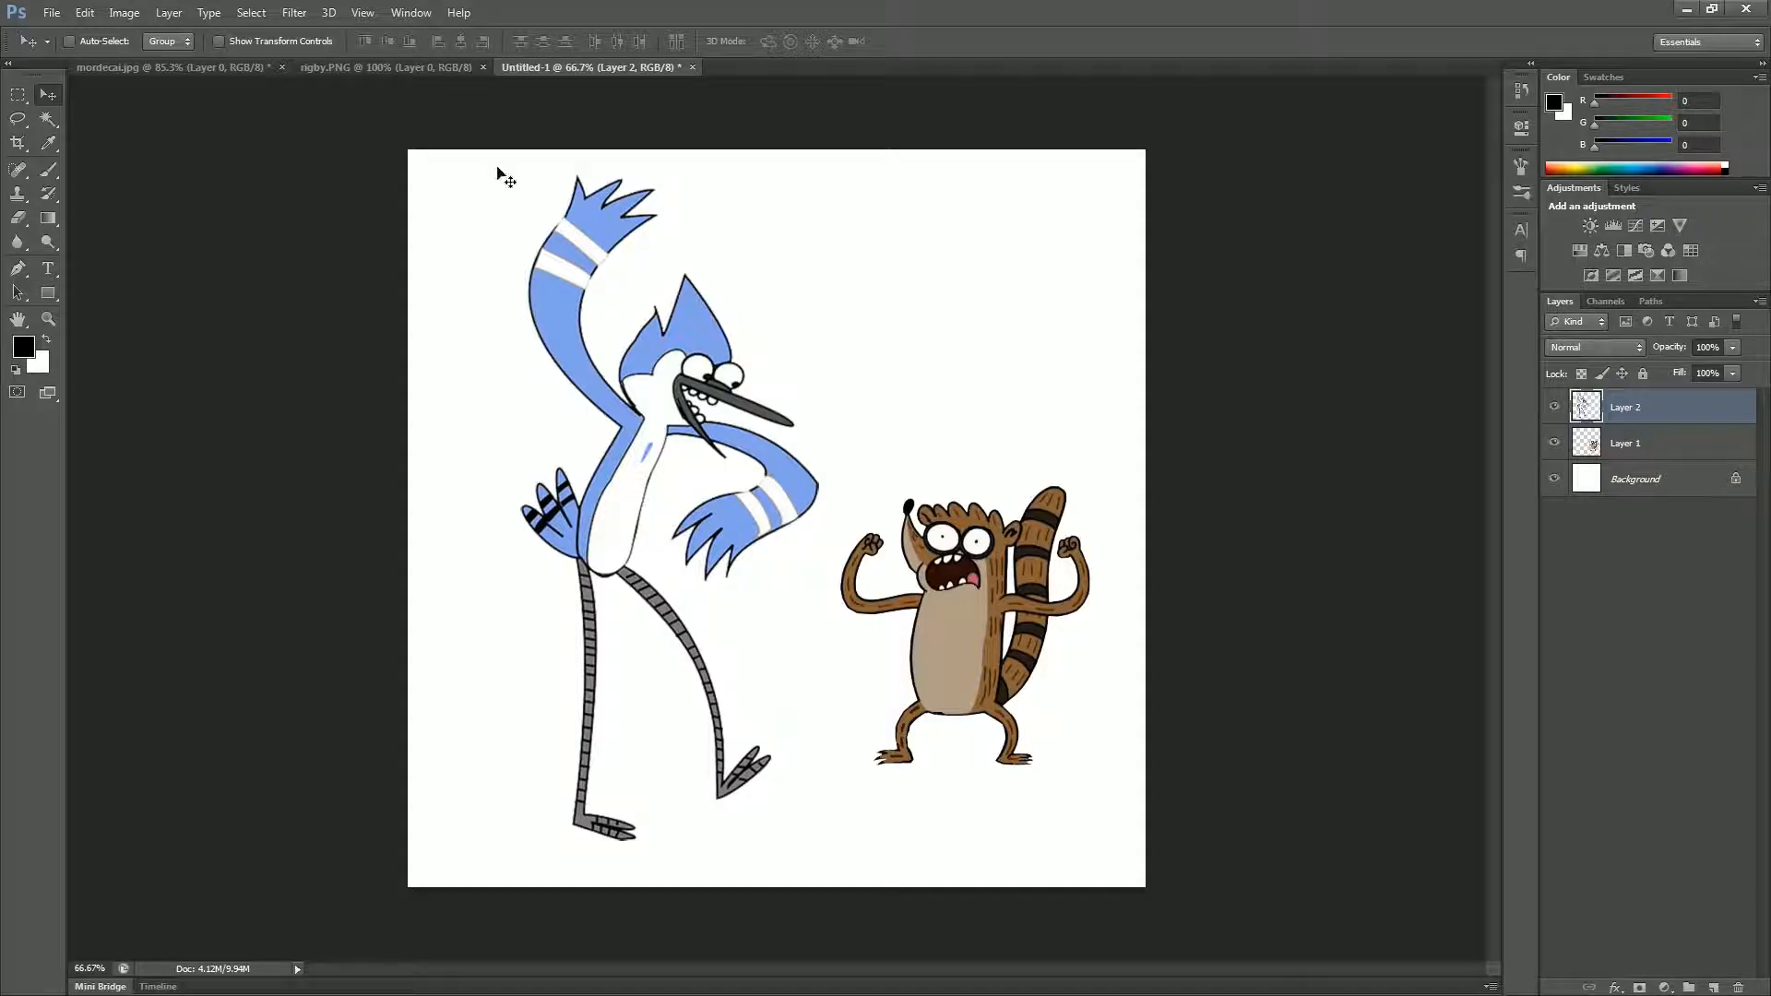
{"action": "left_click", "coordinate": [172, 13]}
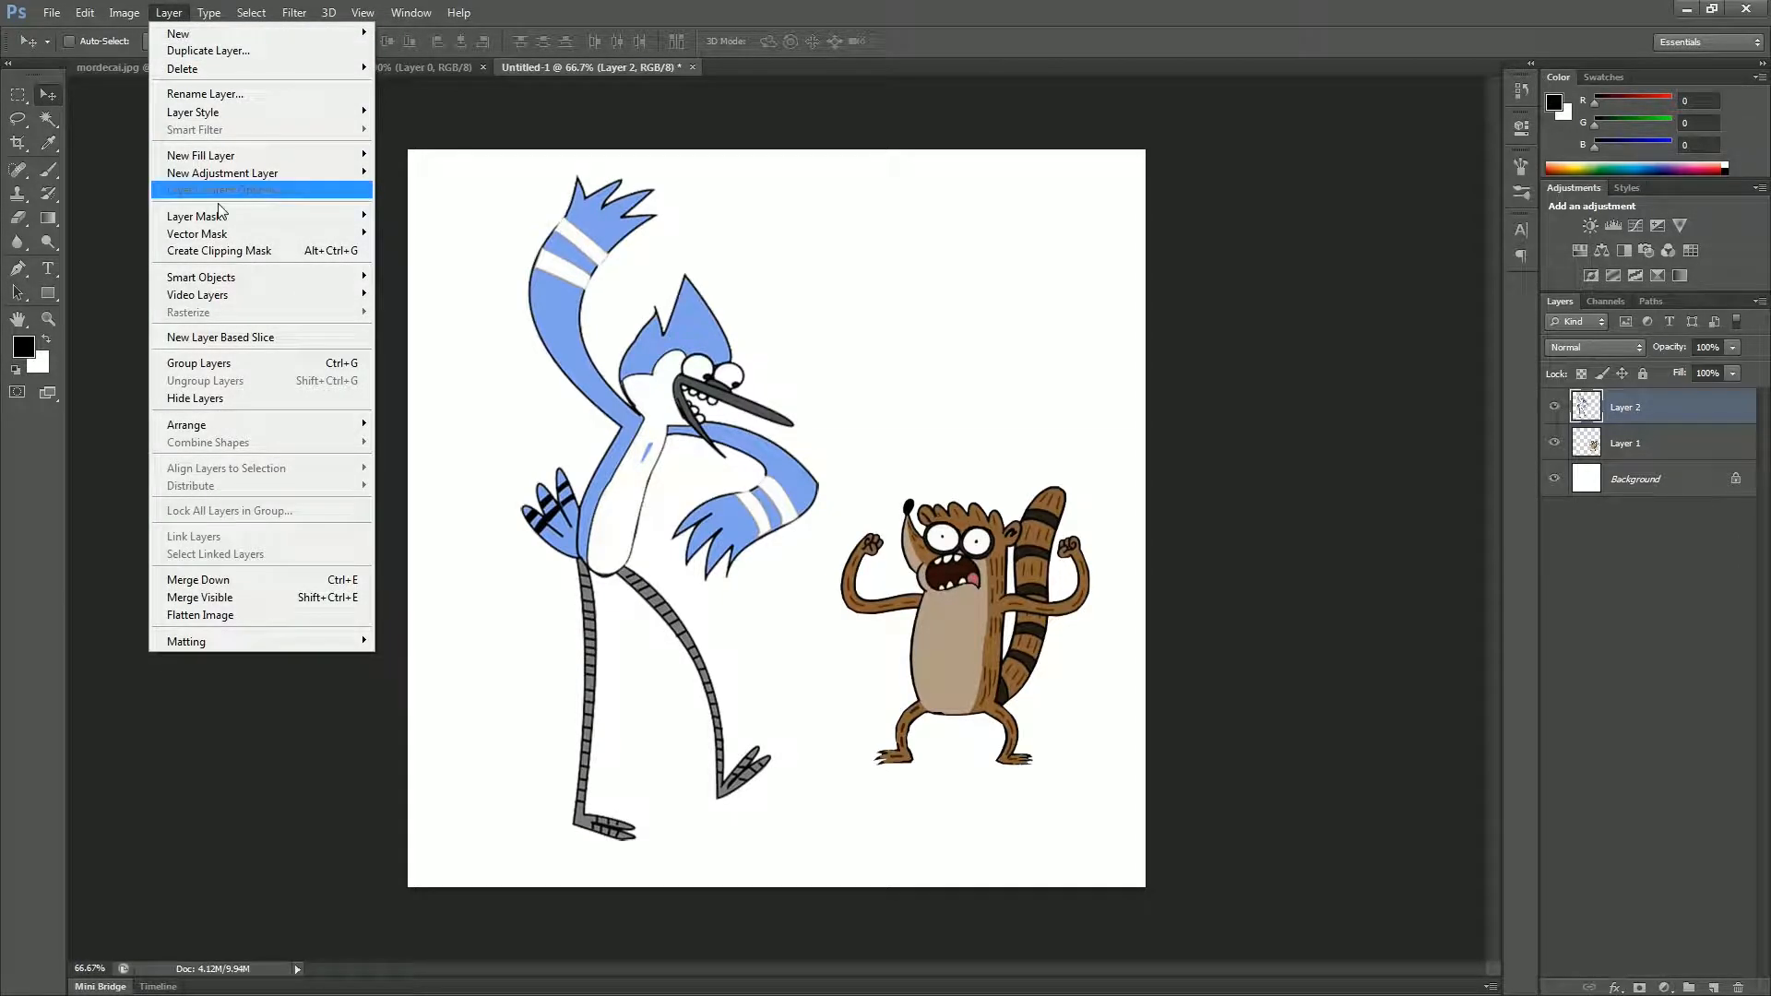
{"action": "mouse_move", "coordinate": [274, 113]}
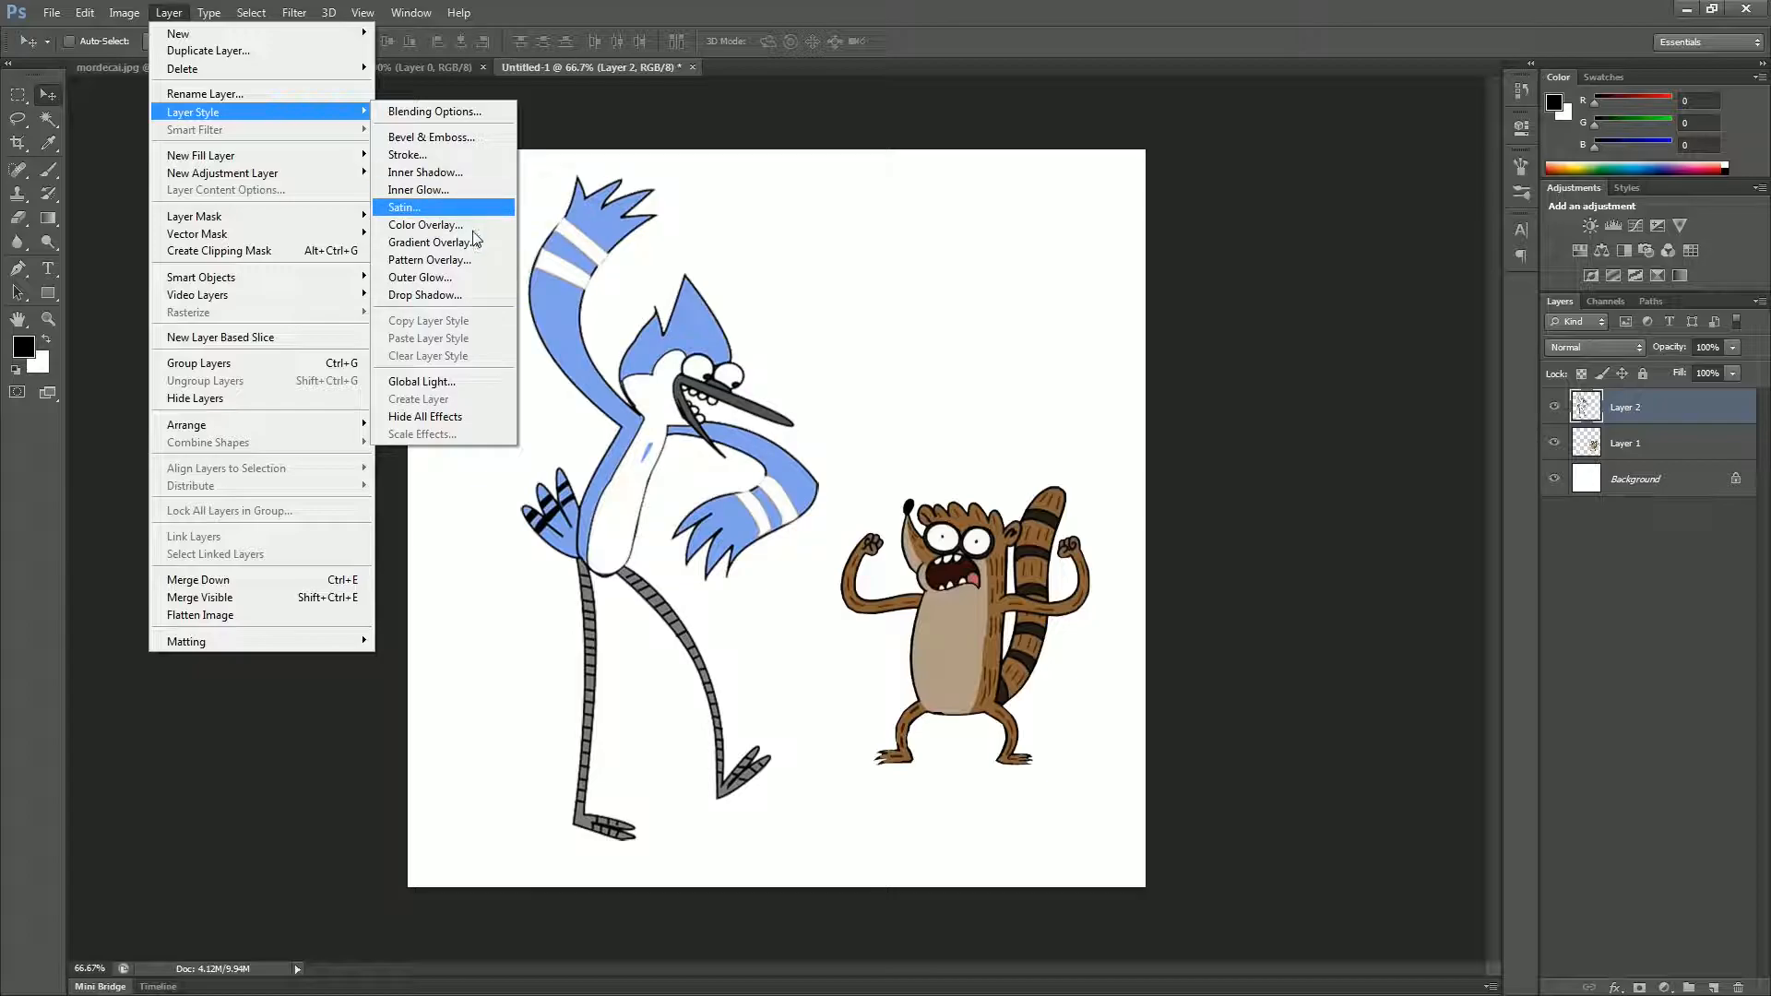
{"action": "left_click", "coordinate": [1707, 546]}
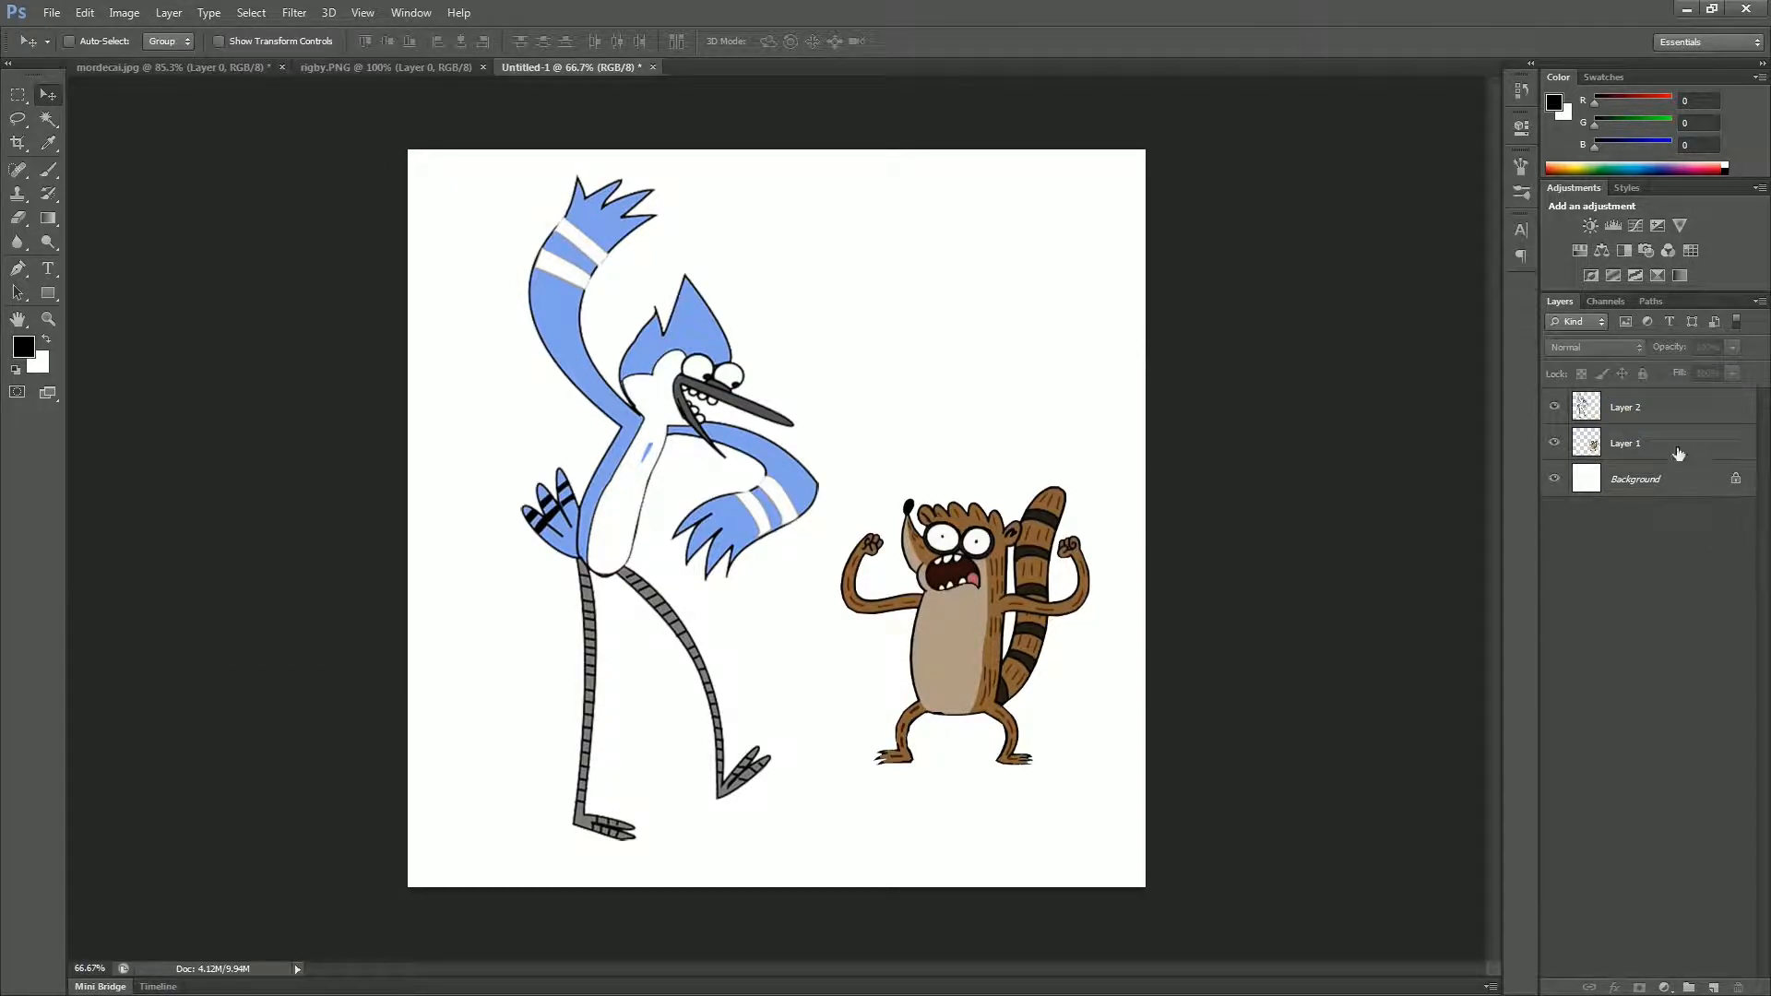
Step: Add a Bevel & Emboss effect to the blue bird's layer with depth 103%, size 24 px and soften 2 px
{"action": "left_click", "coordinate": [1670, 418]}
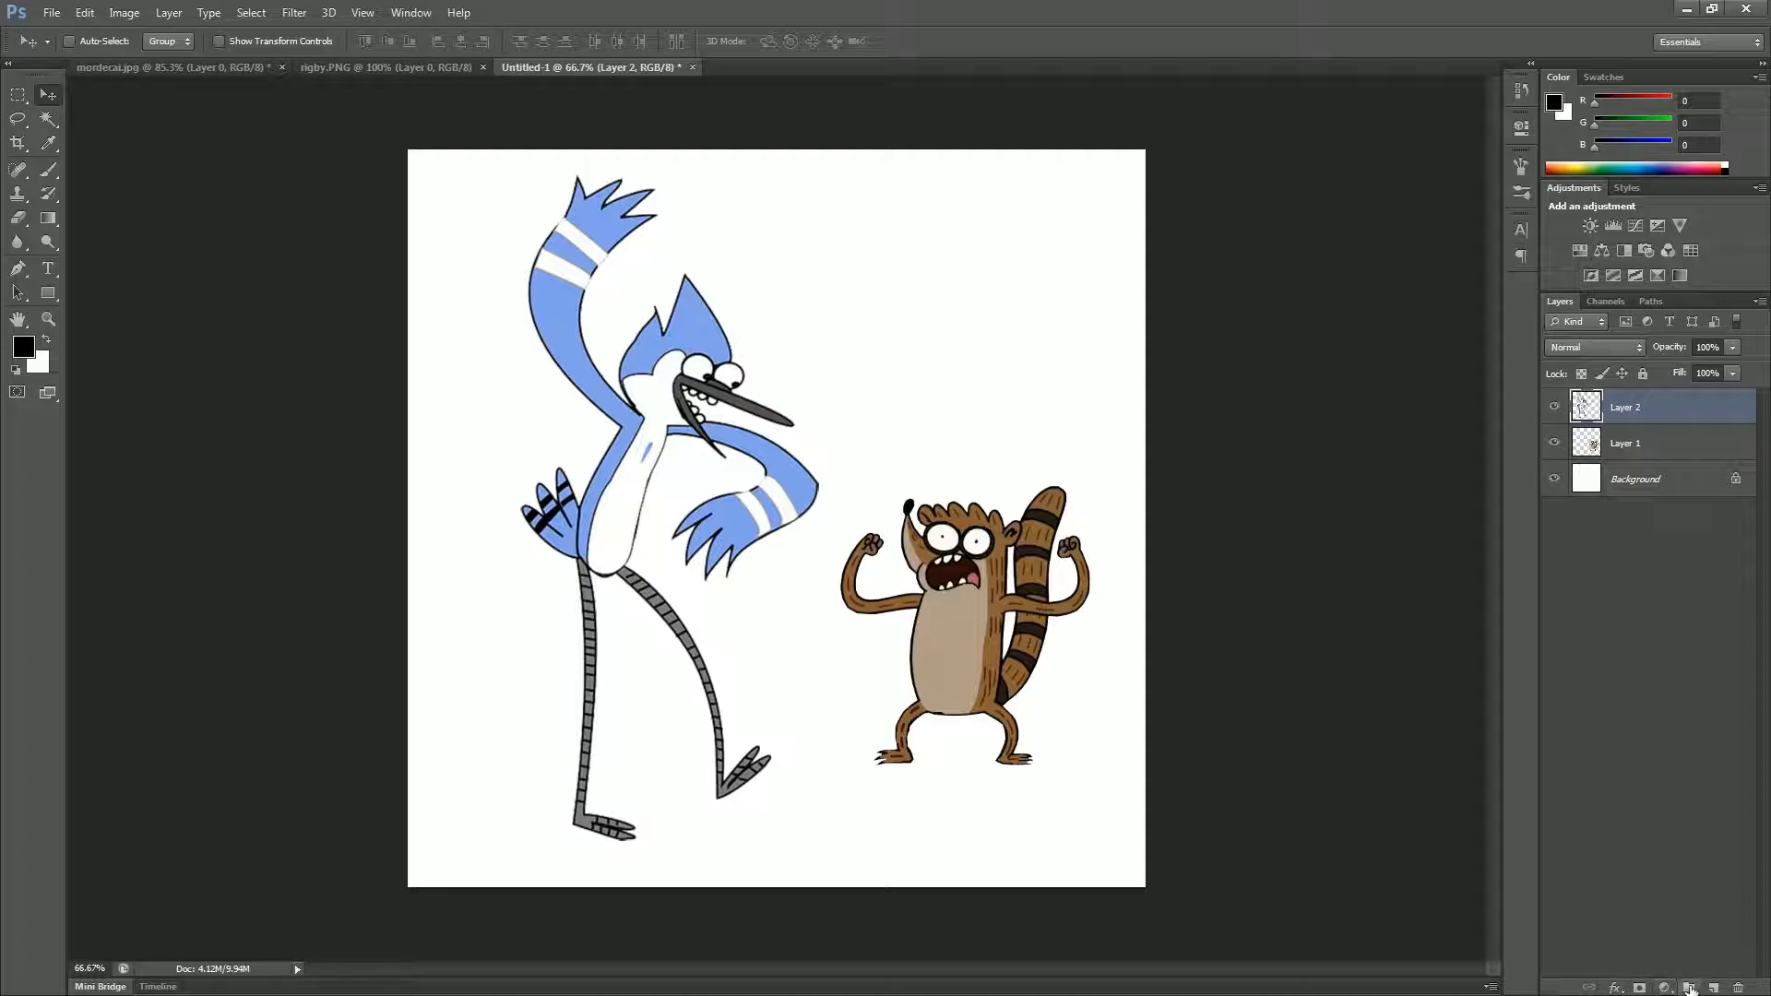
{"action": "left_click", "coordinate": [1614, 988]}
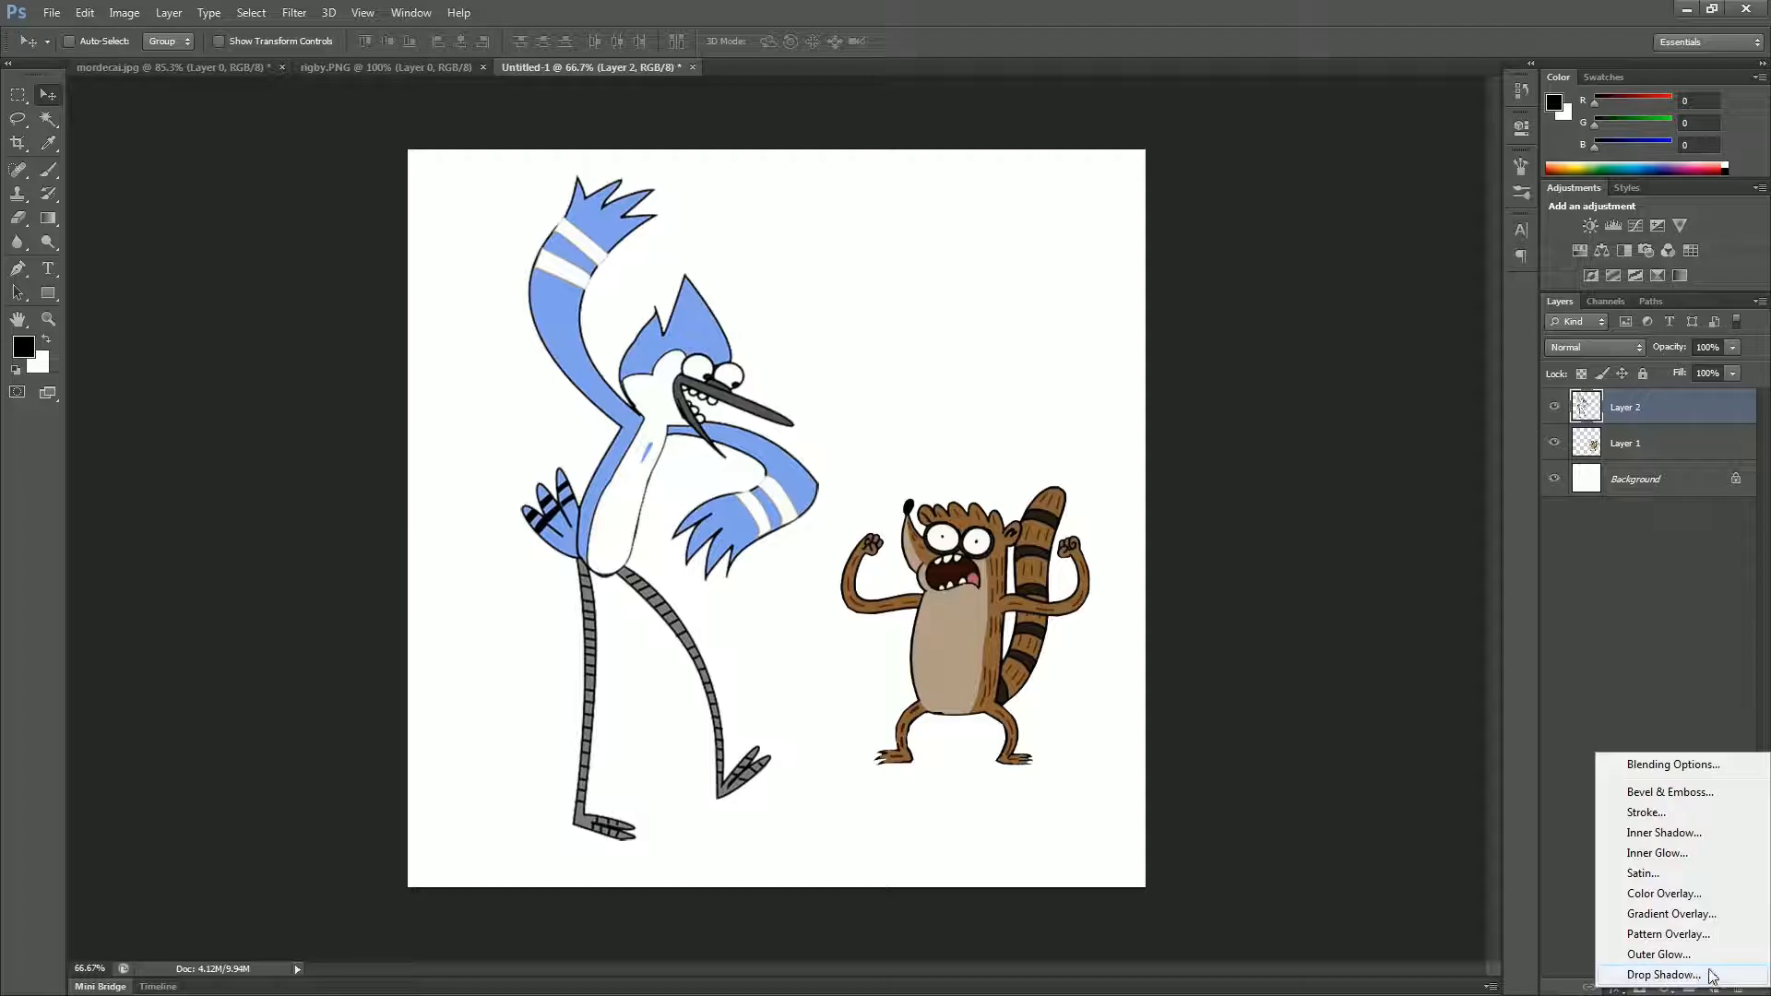
{"action": "left_click", "coordinate": [1721, 790]}
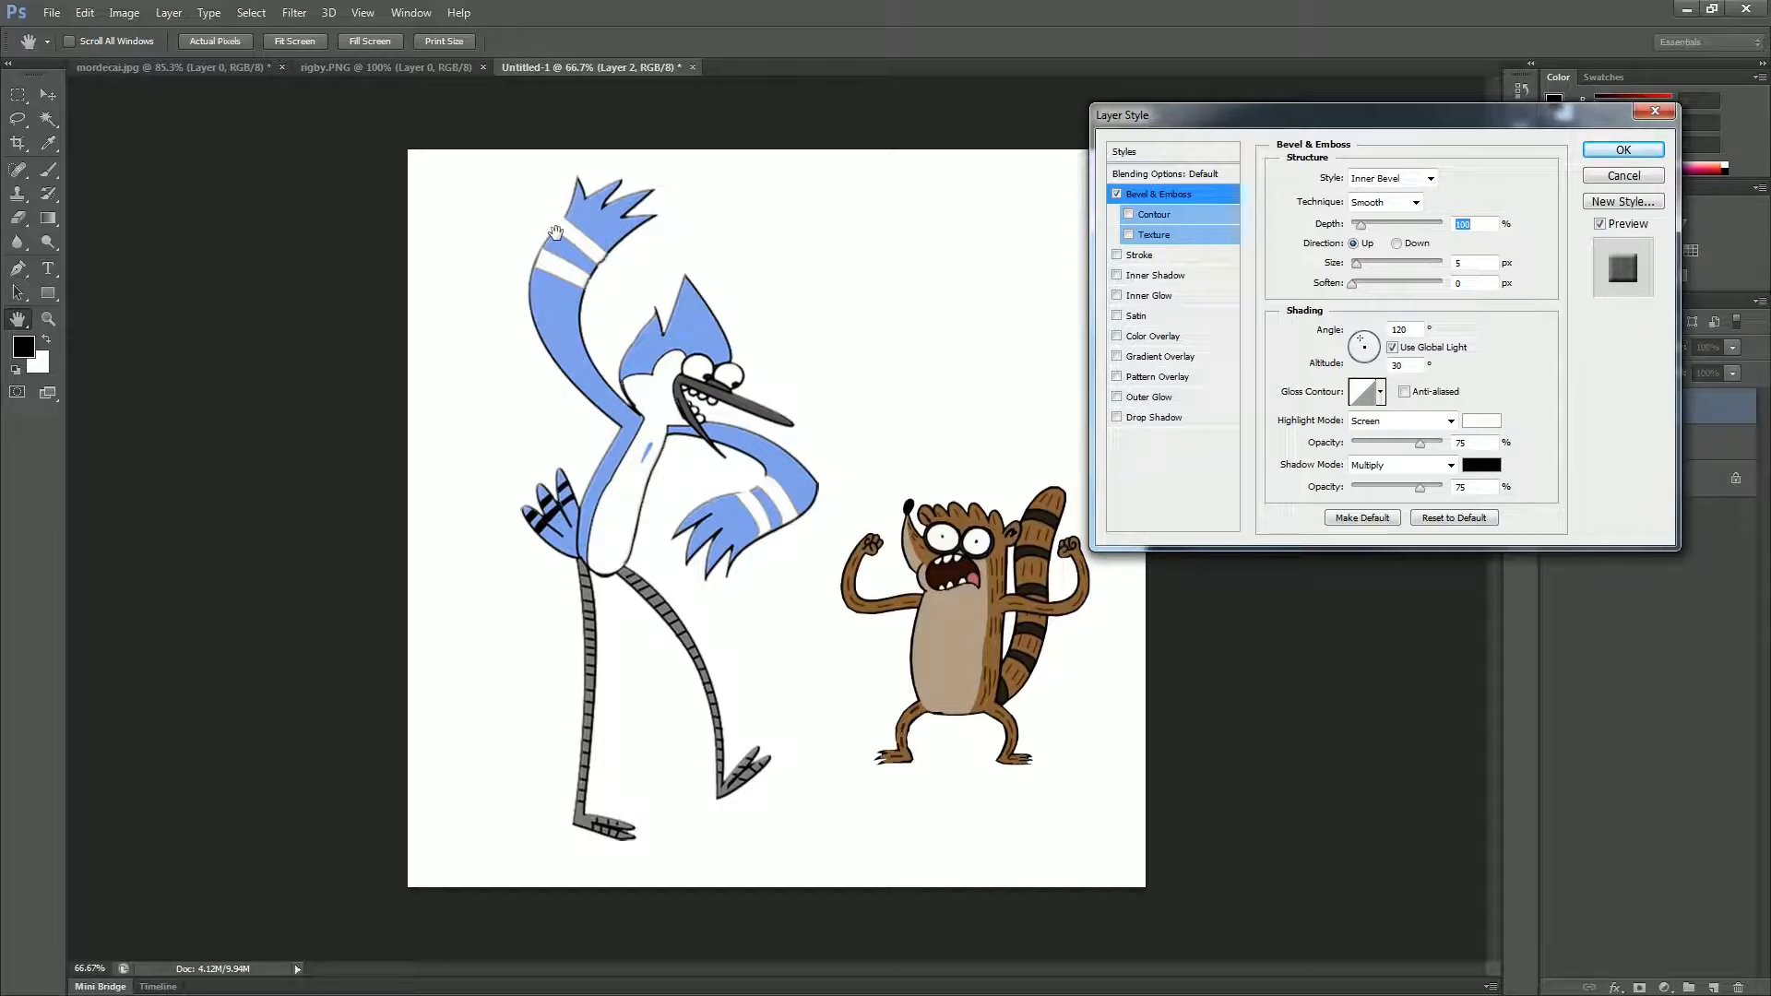
{"action": "left_click", "coordinate": [1117, 194]}
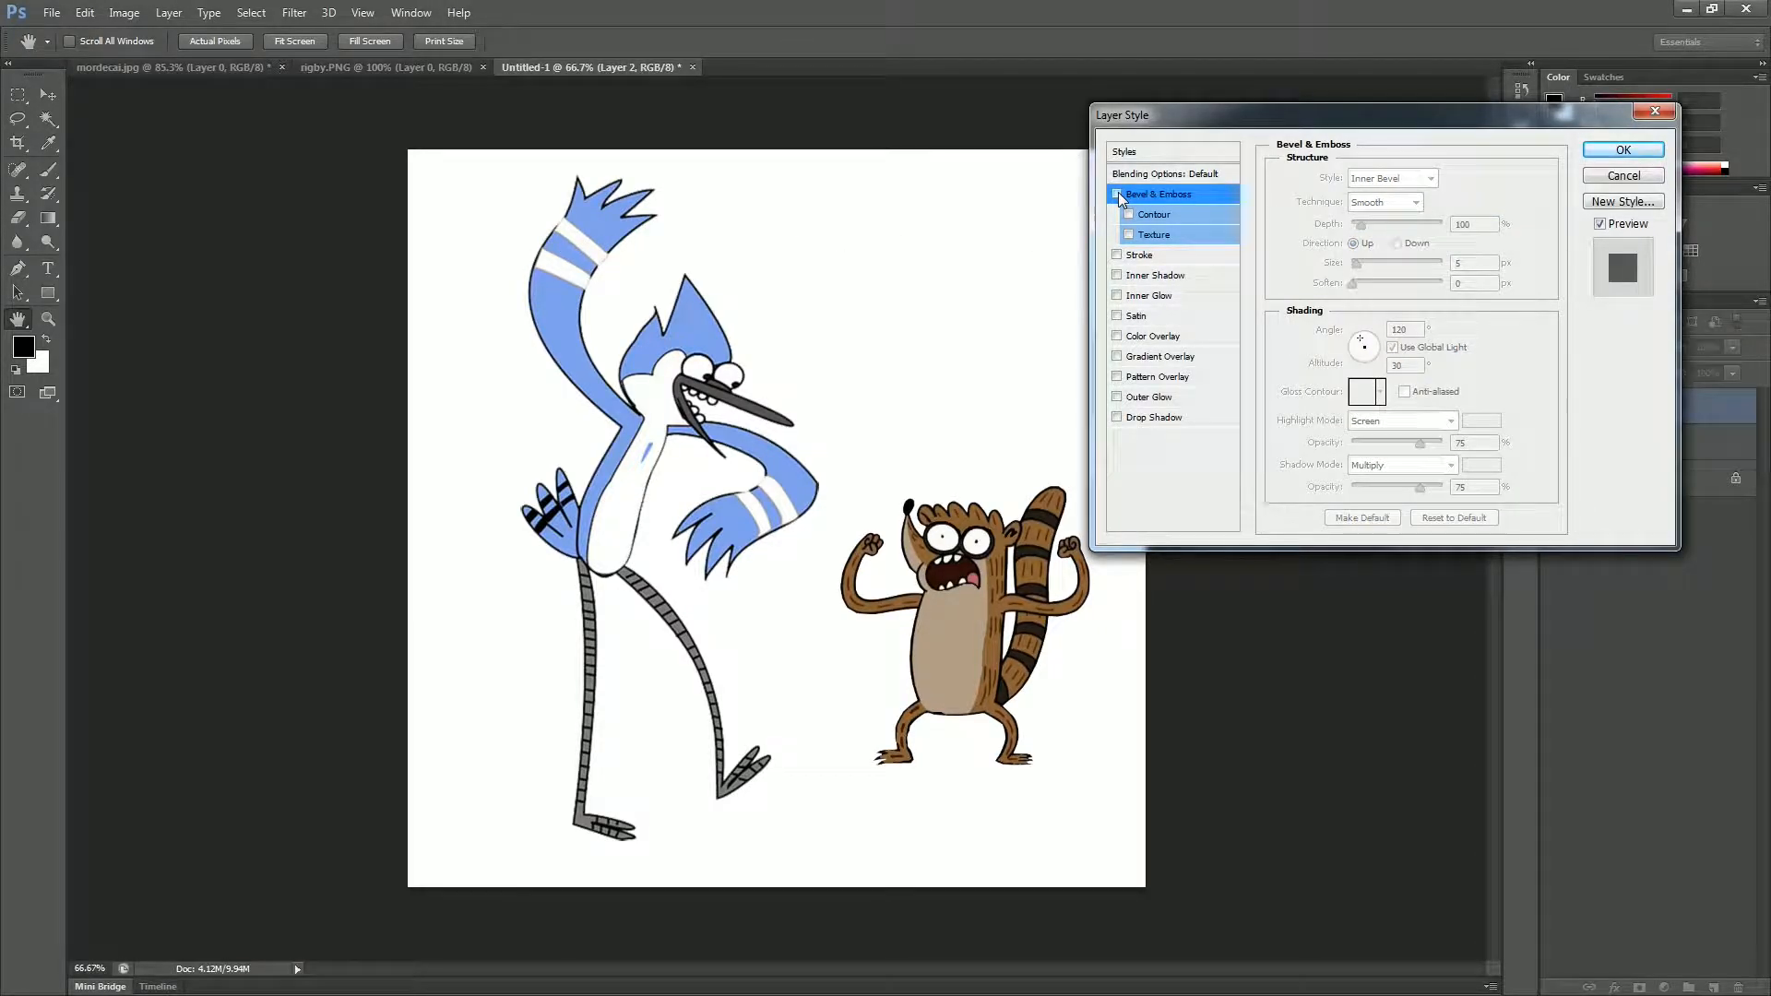
{"action": "left_click", "coordinate": [1118, 194]}
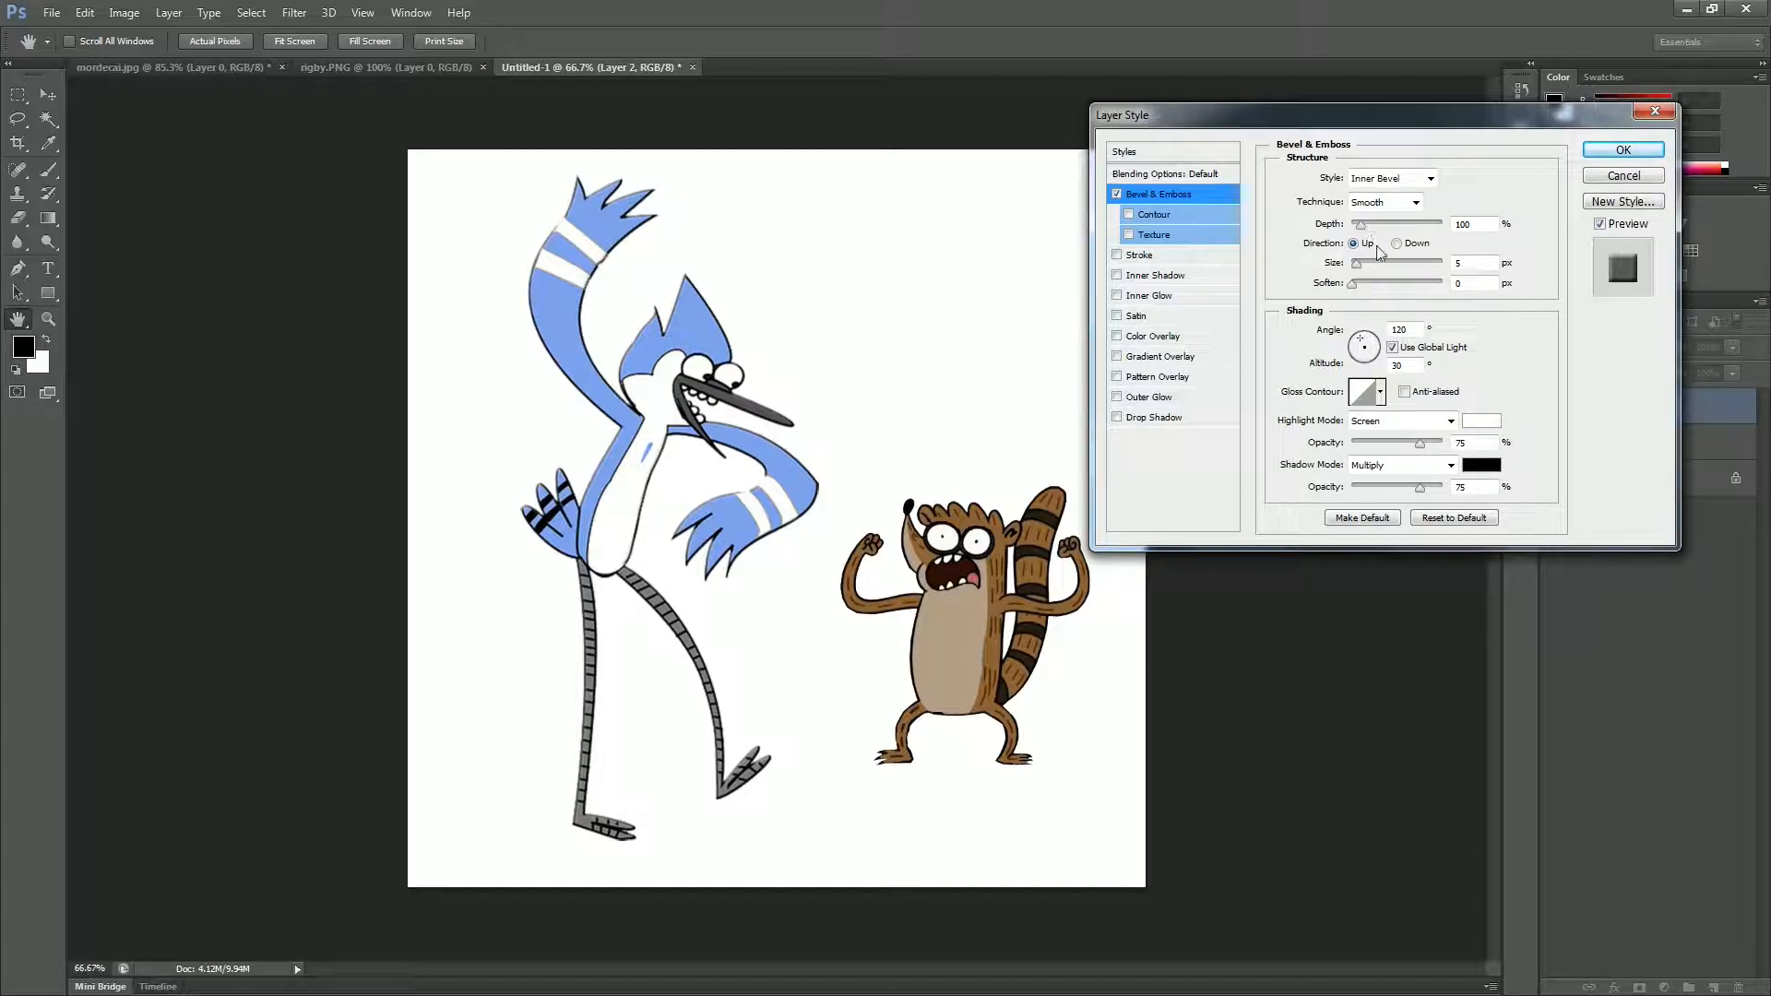
{"action": "mouse_move", "coordinate": [1354, 266]}
{"action": "left_mouse_down"}
{"action": "mouse_move", "coordinate": [1377, 267]}
{"action": "mouse_move", "coordinate": [1373, 229]}
{"action": "mouse_move", "coordinate": [1401, 228]}
{"action": "mouse_move", "coordinate": [1362, 234]}
{"action": "mouse_move", "coordinate": [1370, 284]}
{"action": "mouse_move", "coordinate": [1387, 284]}
{"action": "mouse_move", "coordinate": [1366, 284]}
{"action": "left_mouse_up"}
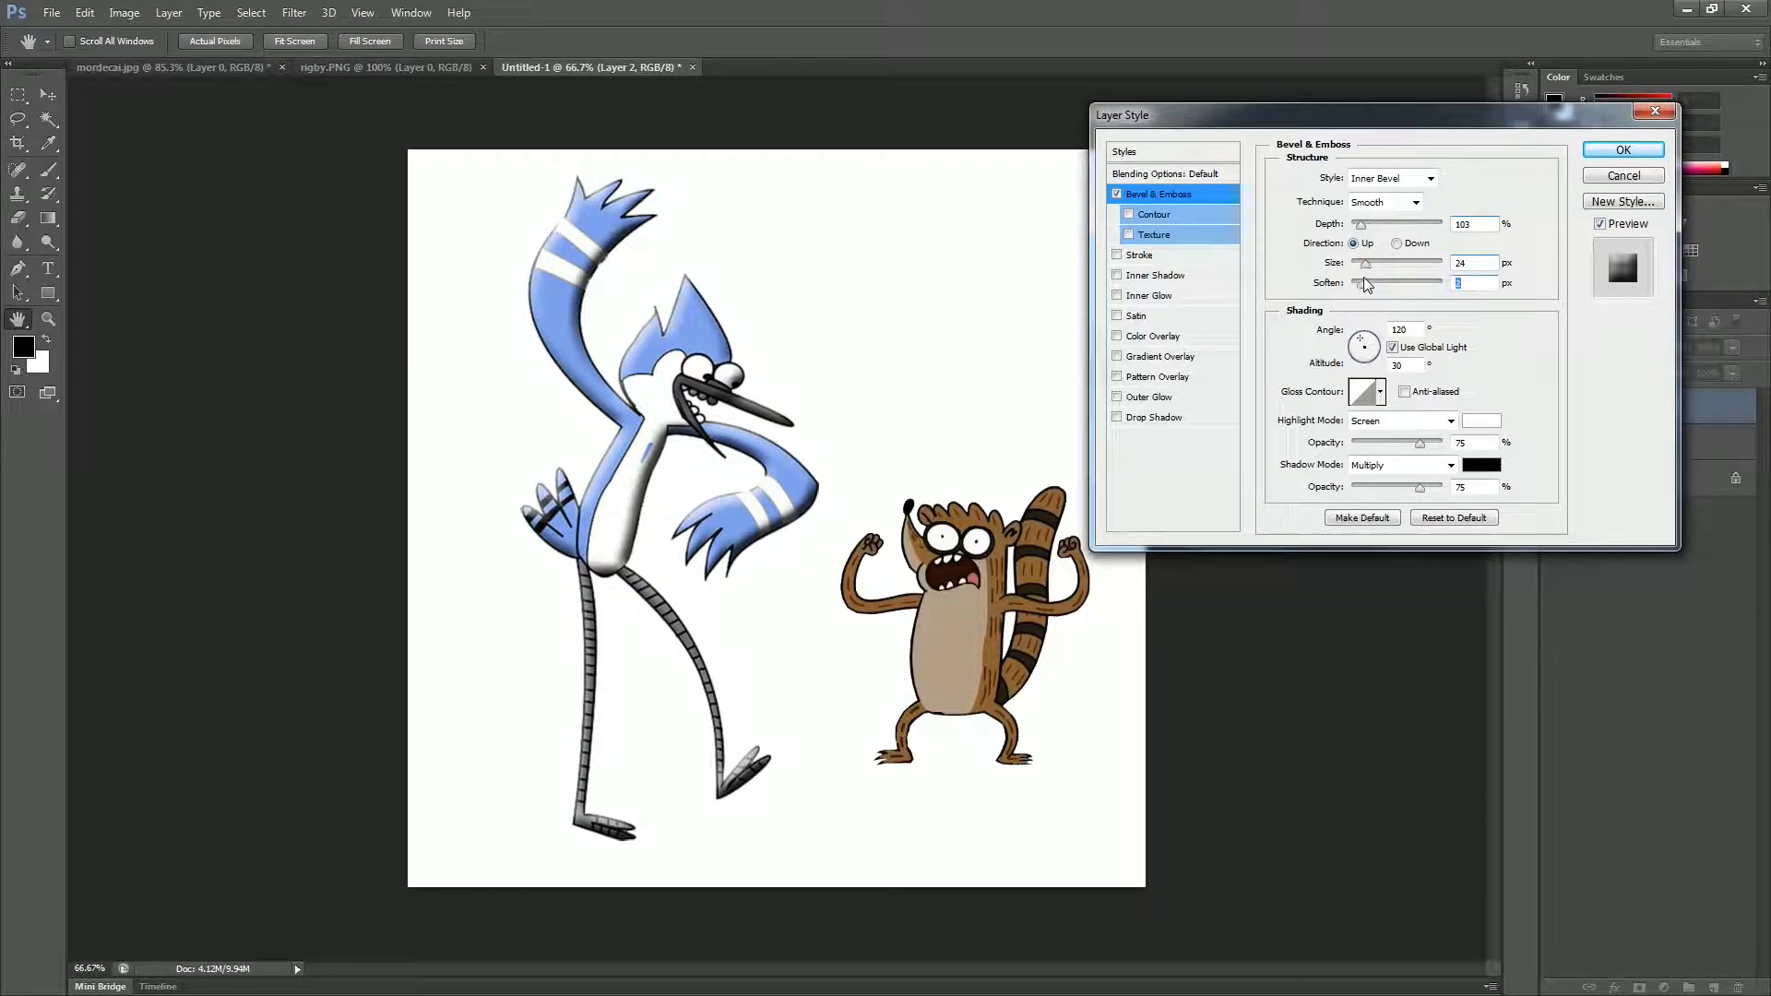
Step: Enable the bevel's Contour with a higher range and set the bevel's shading angle to 45° and altitude to 37°
{"action": "left_click", "coordinate": [1191, 215]}
{"action": "mouse_move", "coordinate": [1366, 208]}
{"action": "left_mouse_down"}
{"action": "mouse_move", "coordinate": [1300, 212]}
{"action": "mouse_move", "coordinate": [1376, 220]}
{"action": "left_mouse_up"}
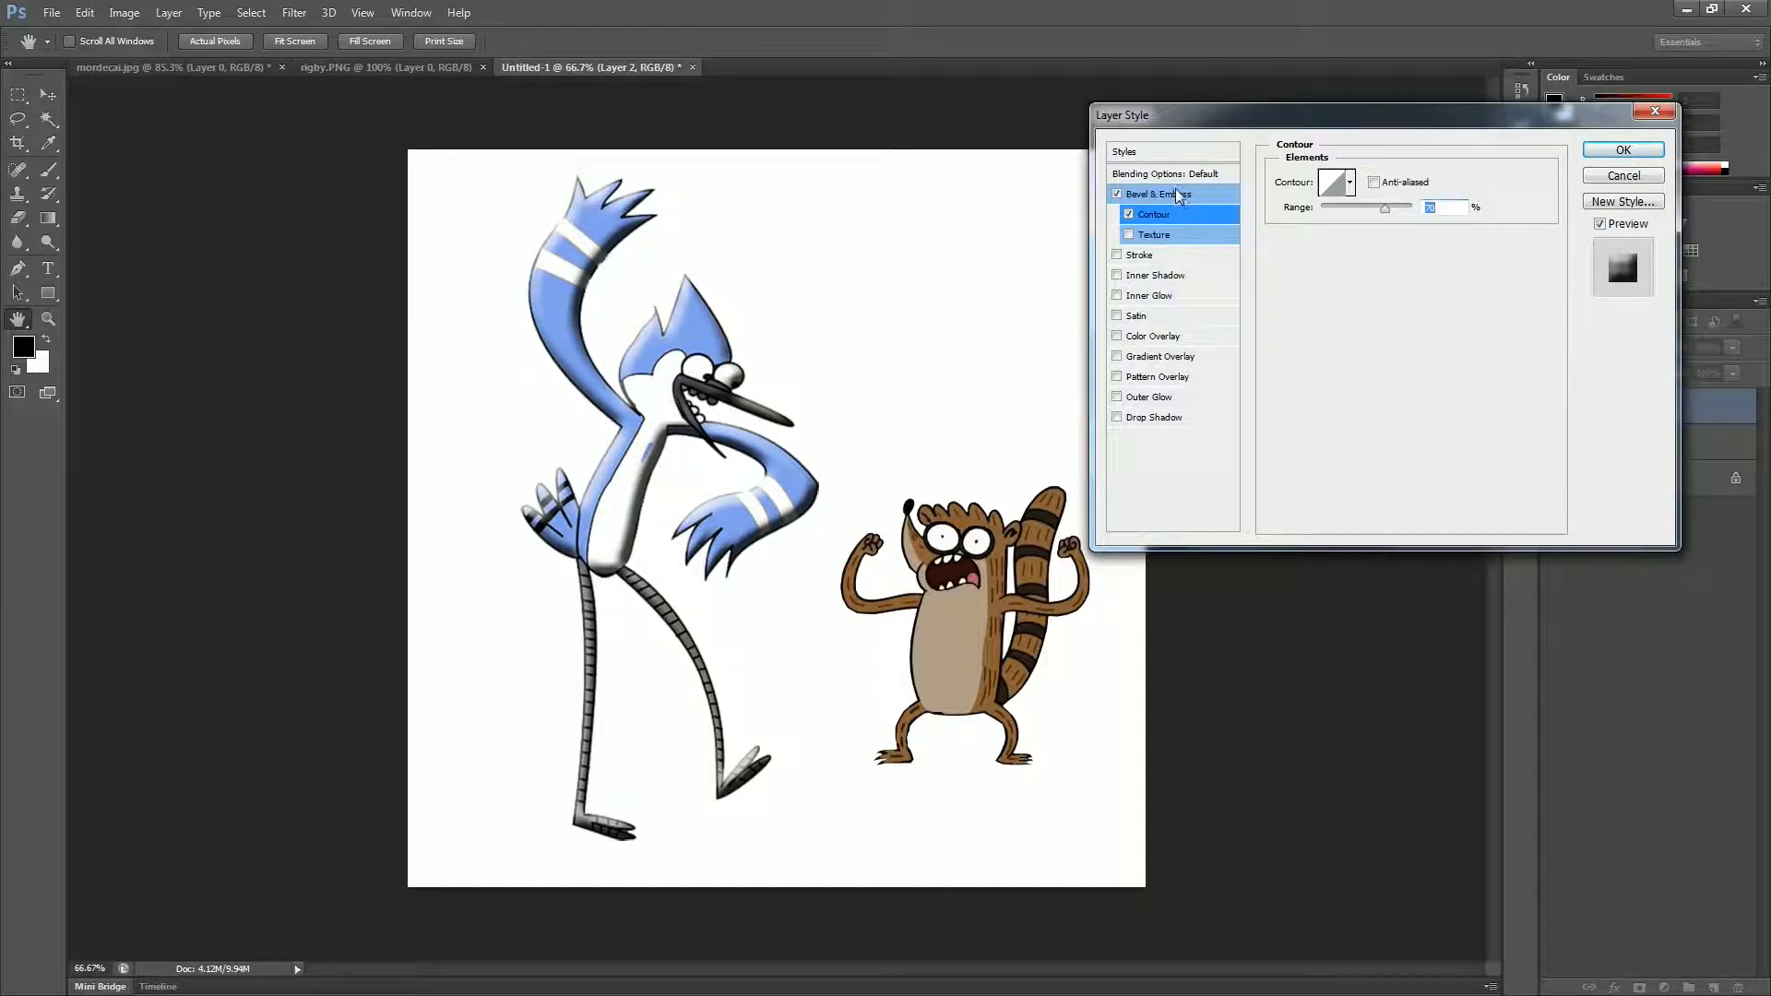
{"action": "left_click", "coordinate": [1225, 196]}
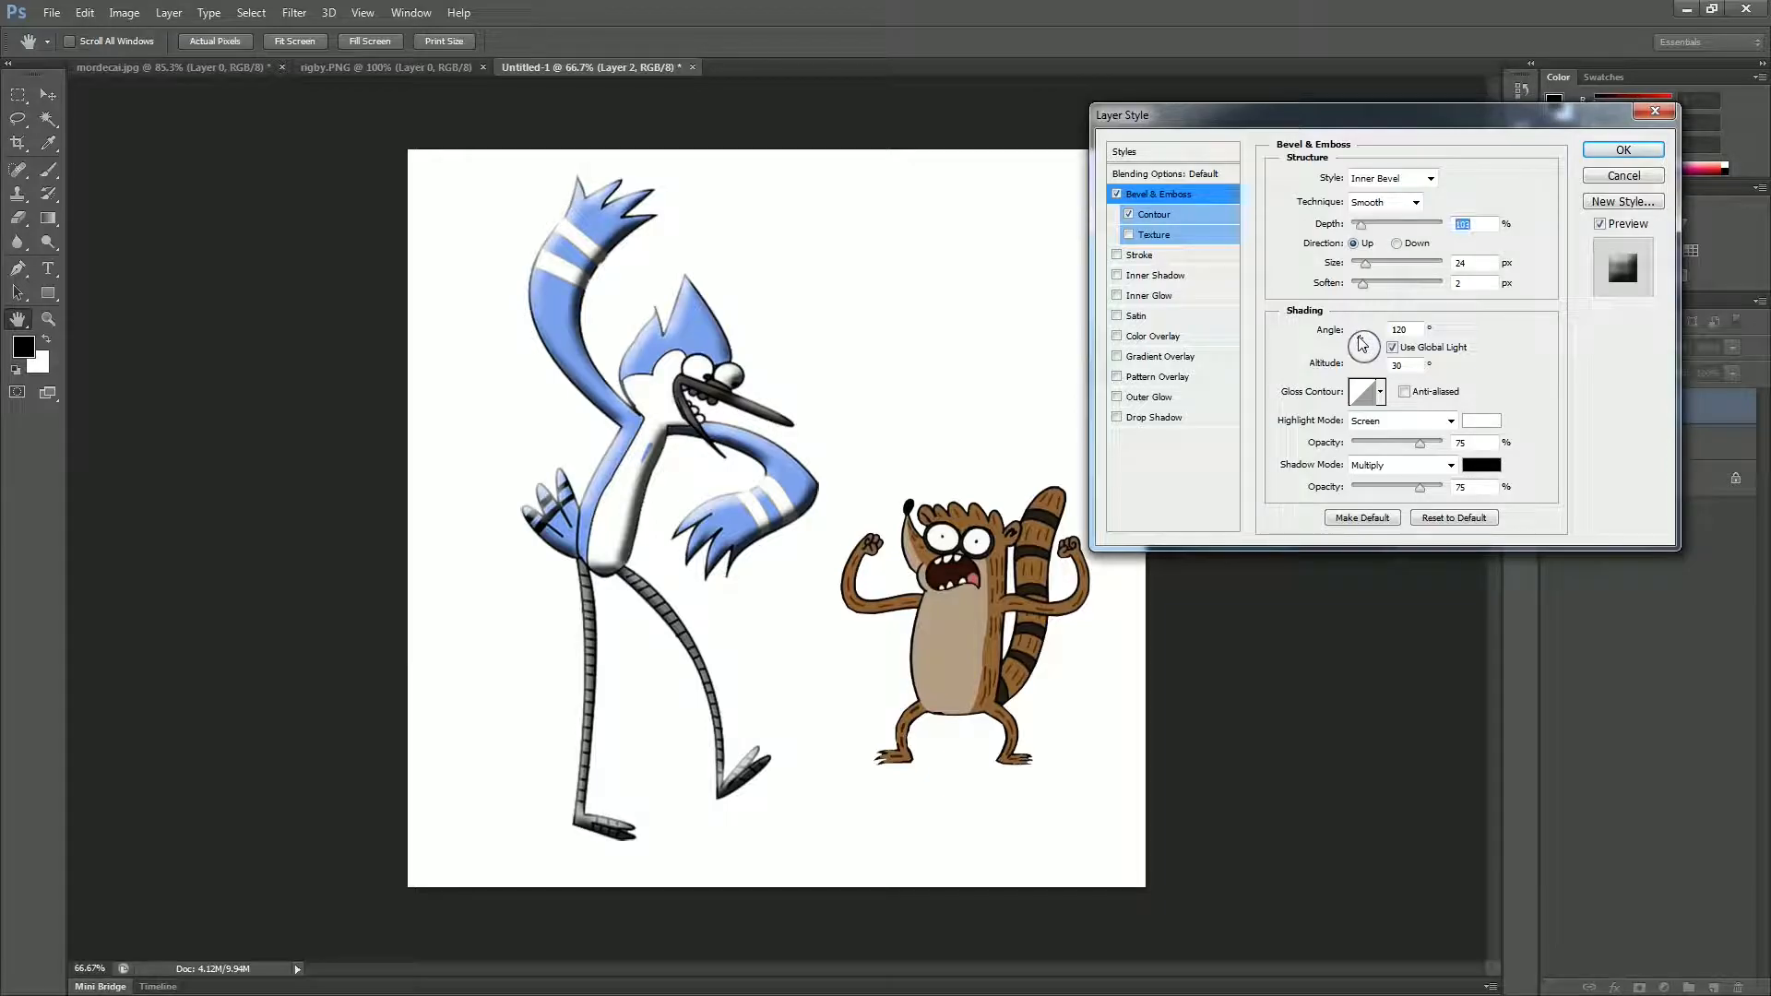
{"action": "left_click_drag", "start_coordinate": [1362, 343], "coordinate": [1376, 346]}
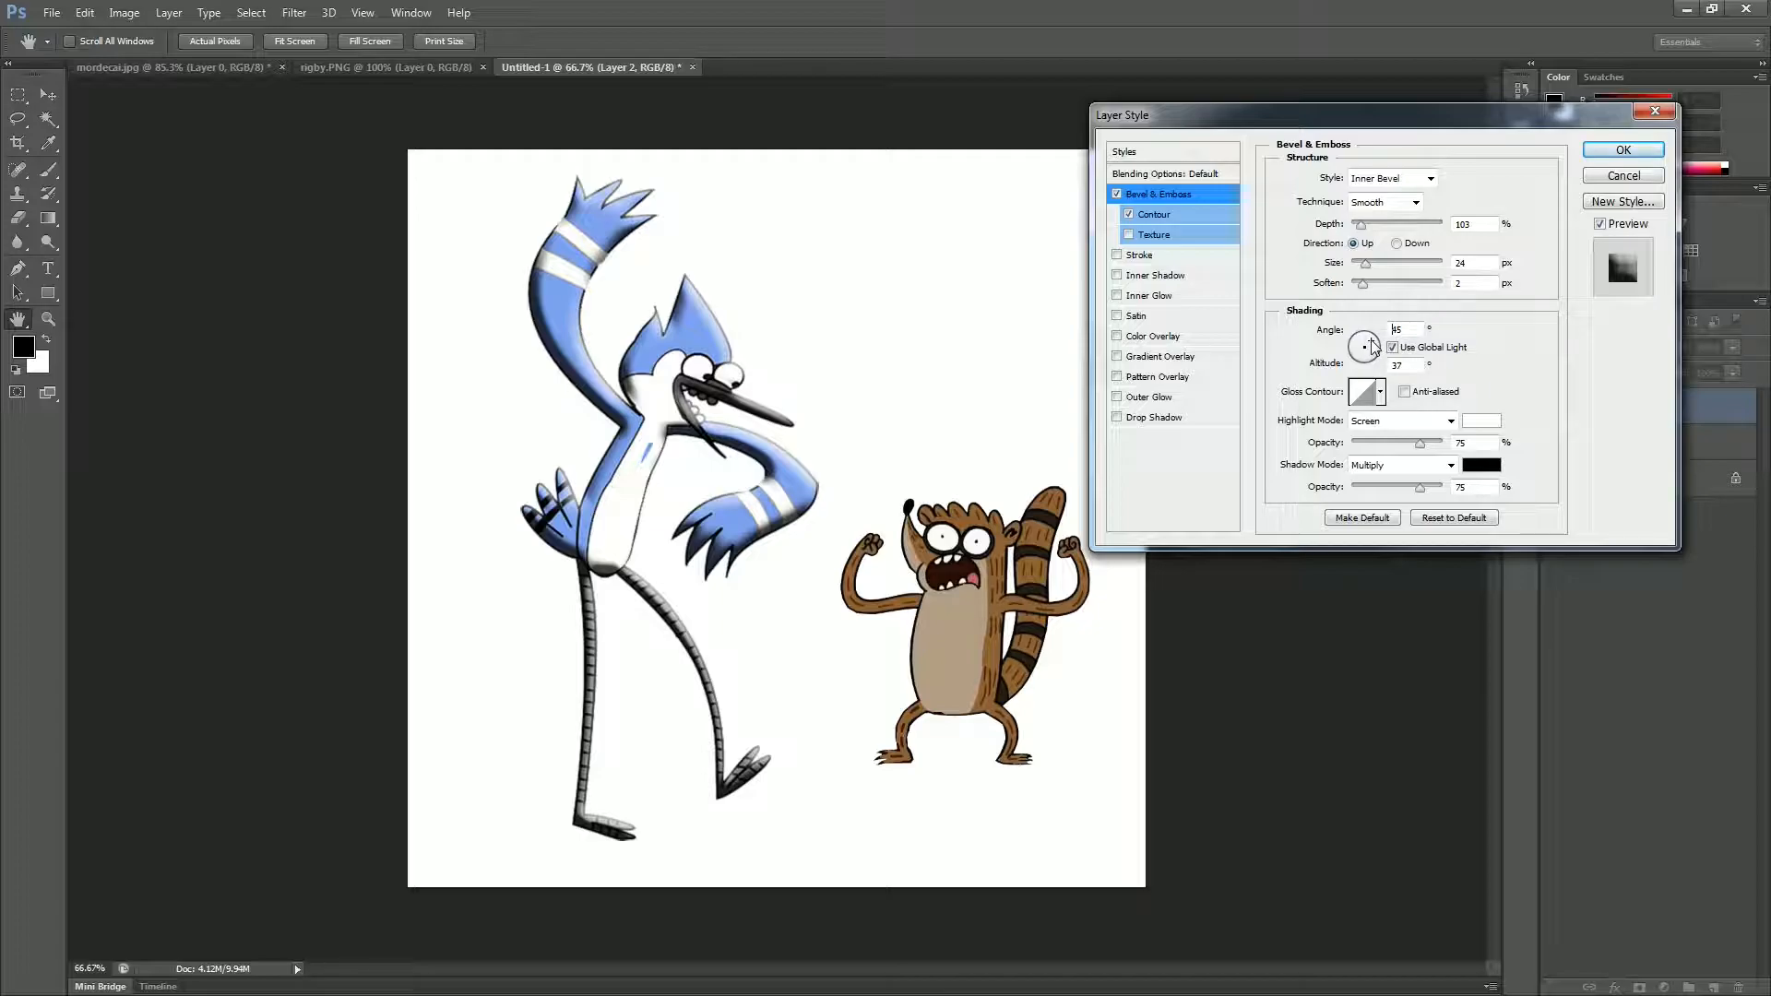
{"action": "left_click_drag", "start_coordinate": [1370, 342], "coordinate": [1371, 342]}
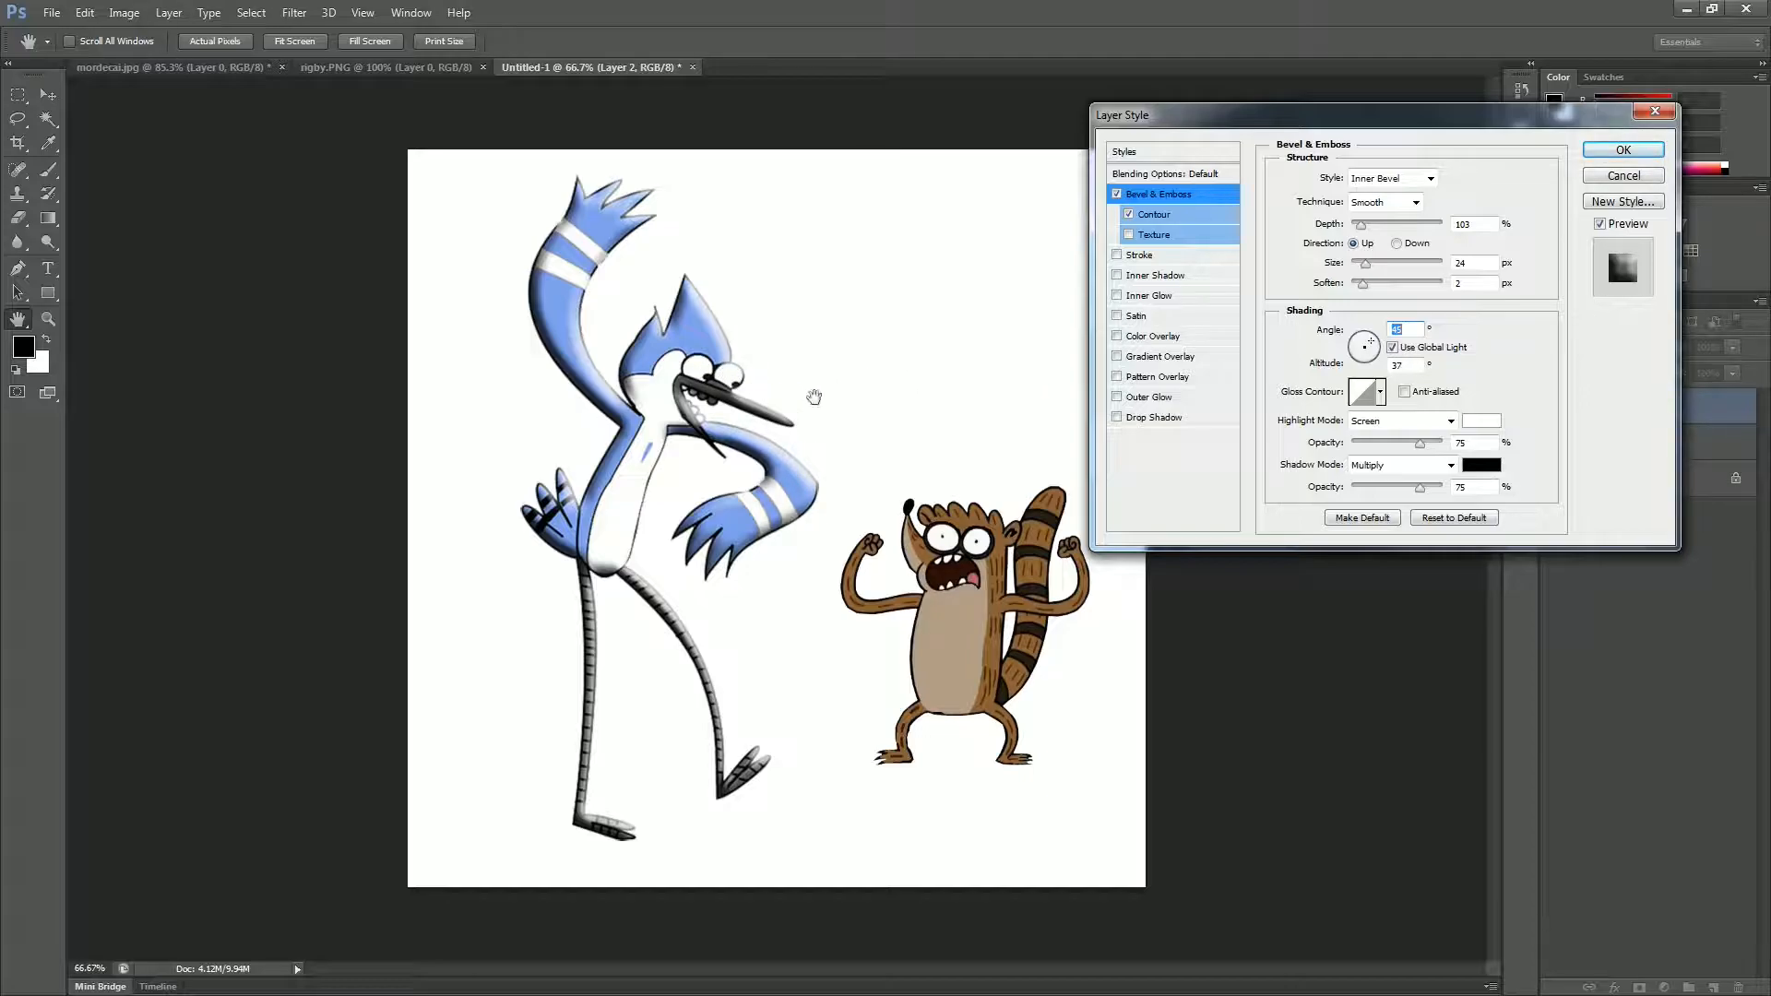
Step: Add a Drop Shadow to the bird's layer with angle 139°, distance 25 px, spread 6% and a larger size, and apply the layer style
{"action": "left_click", "coordinate": [1161, 418]}
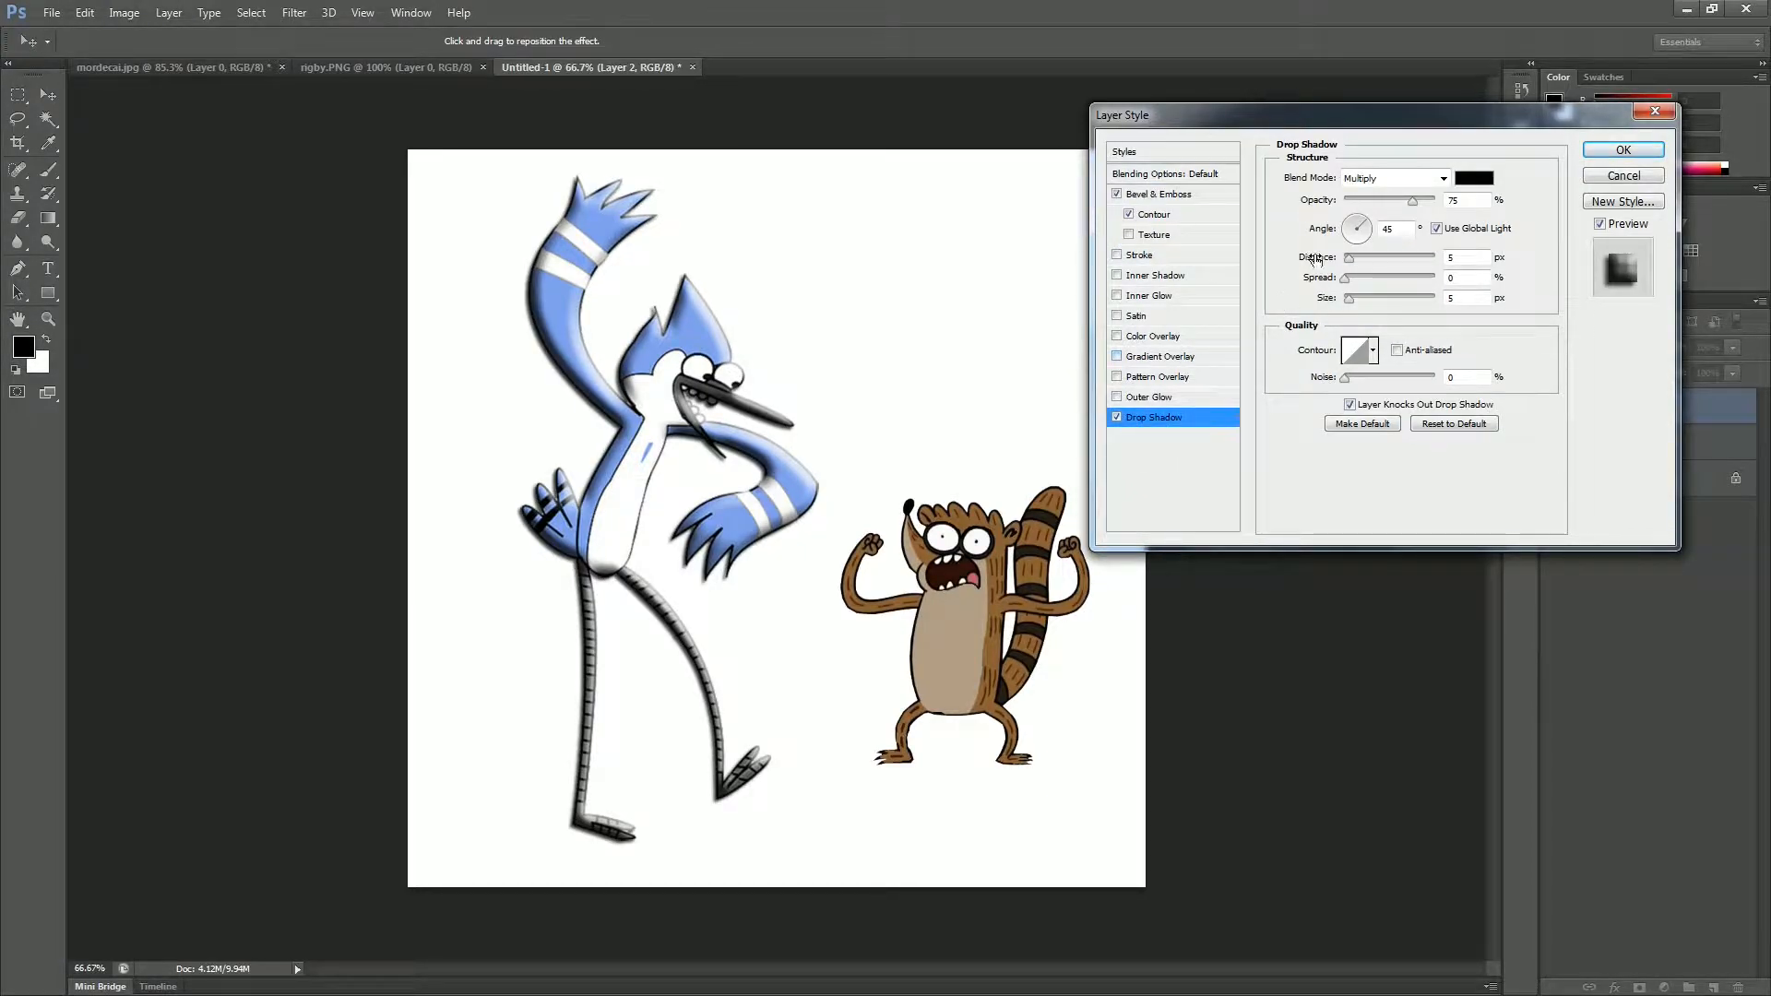
{"action": "left_click_drag", "start_coordinate": [1360, 237], "coordinate": [1351, 222]}
{"action": "left_click", "coordinate": [1354, 230]}
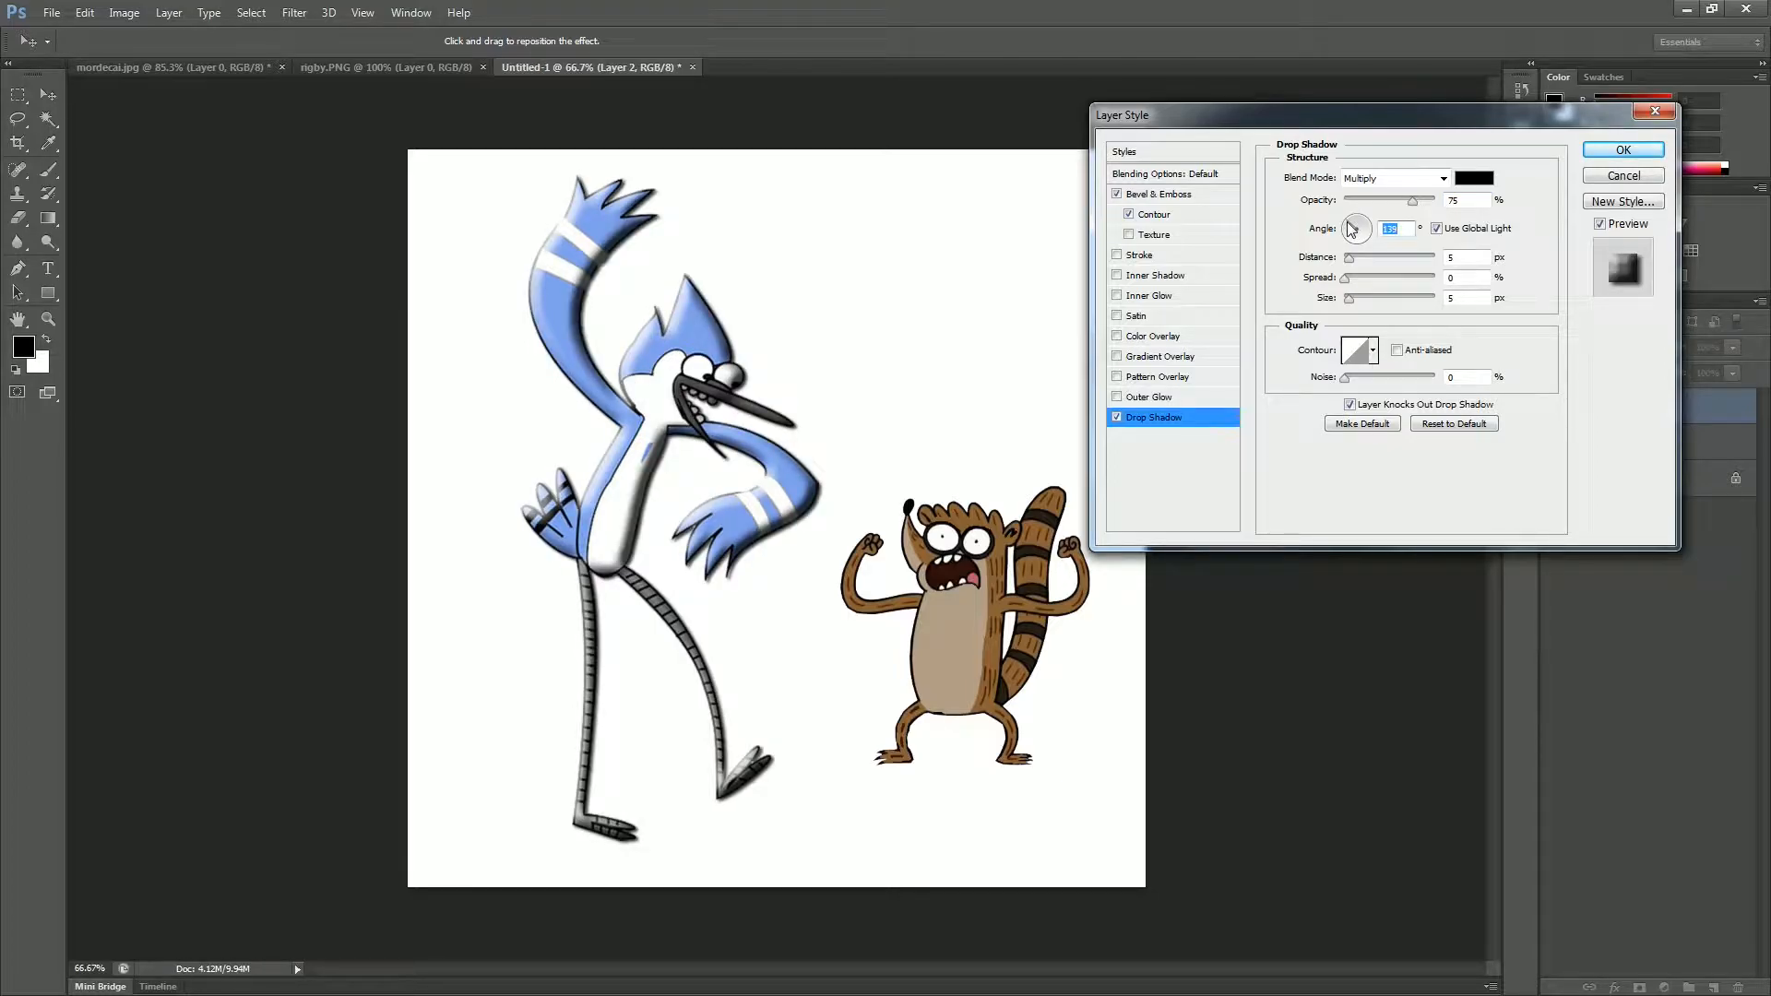
{"action": "mouse_move", "coordinate": [1348, 261]}
{"action": "left_mouse_down"}
{"action": "mouse_move", "coordinate": [1395, 261]}
{"action": "mouse_move", "coordinate": [1366, 262]}
{"action": "left_mouse_up"}
{"action": "left_click_drag", "start_coordinate": [1346, 279], "coordinate": [1353, 301]}
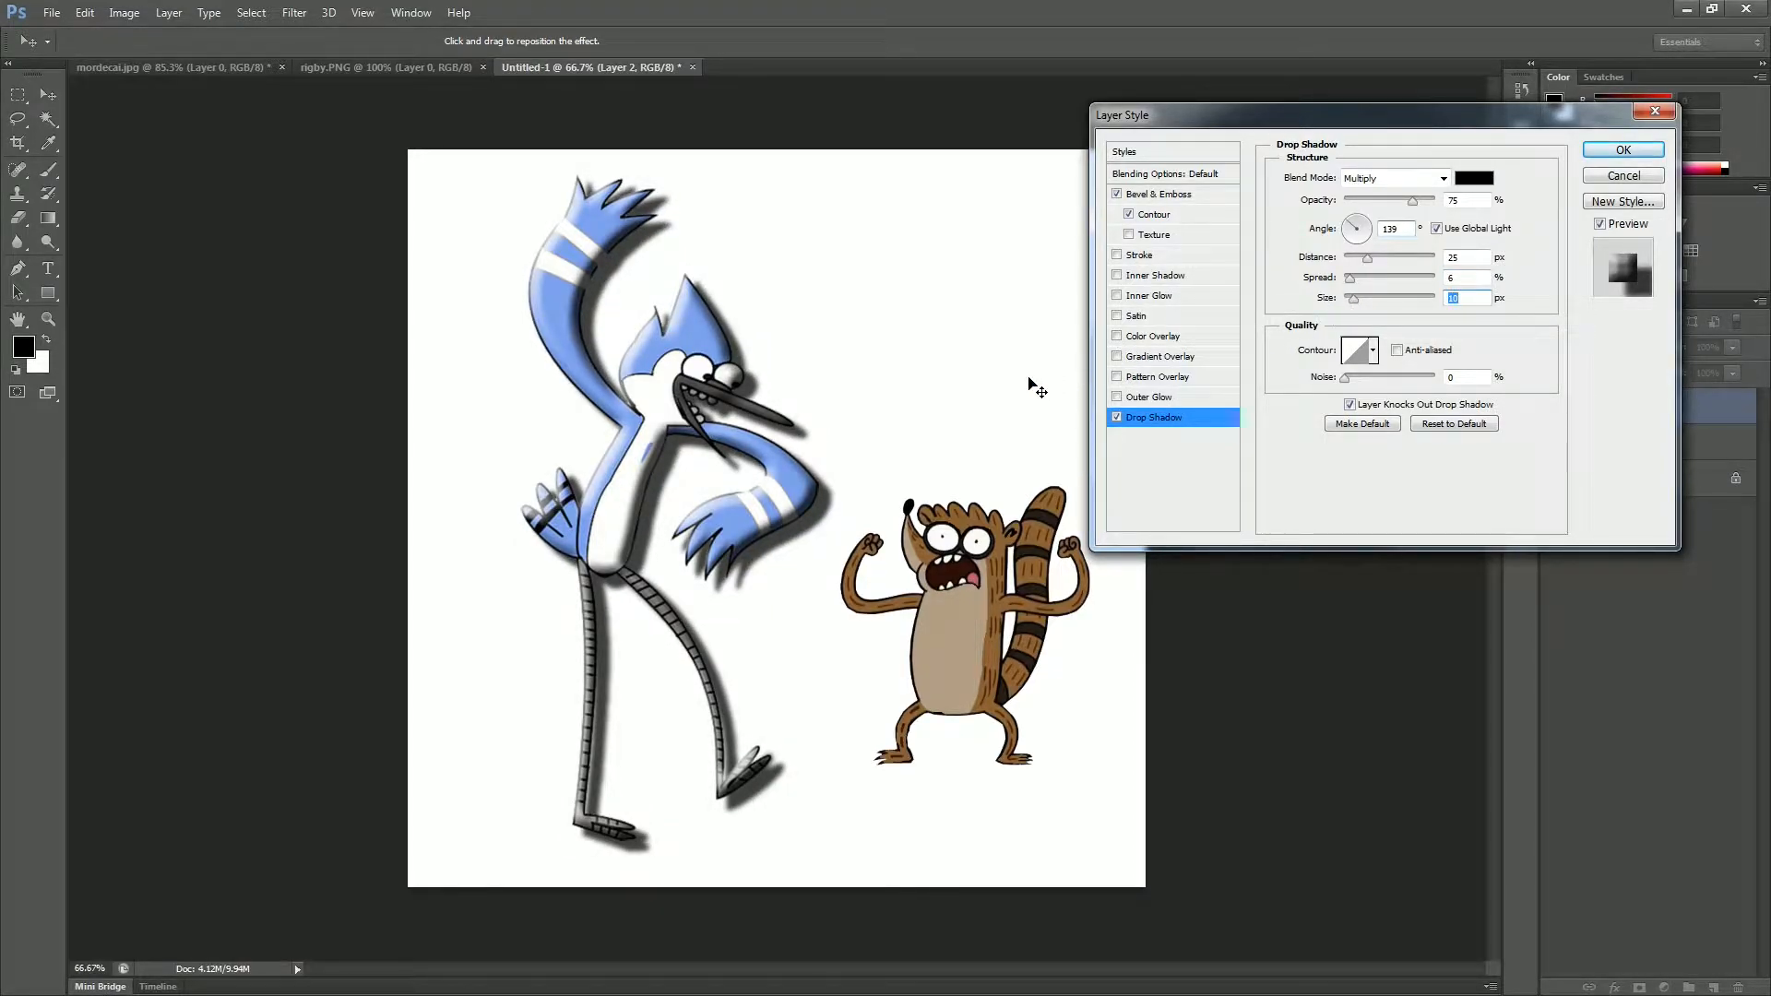
{"action": "left_click", "coordinate": [1623, 150]}
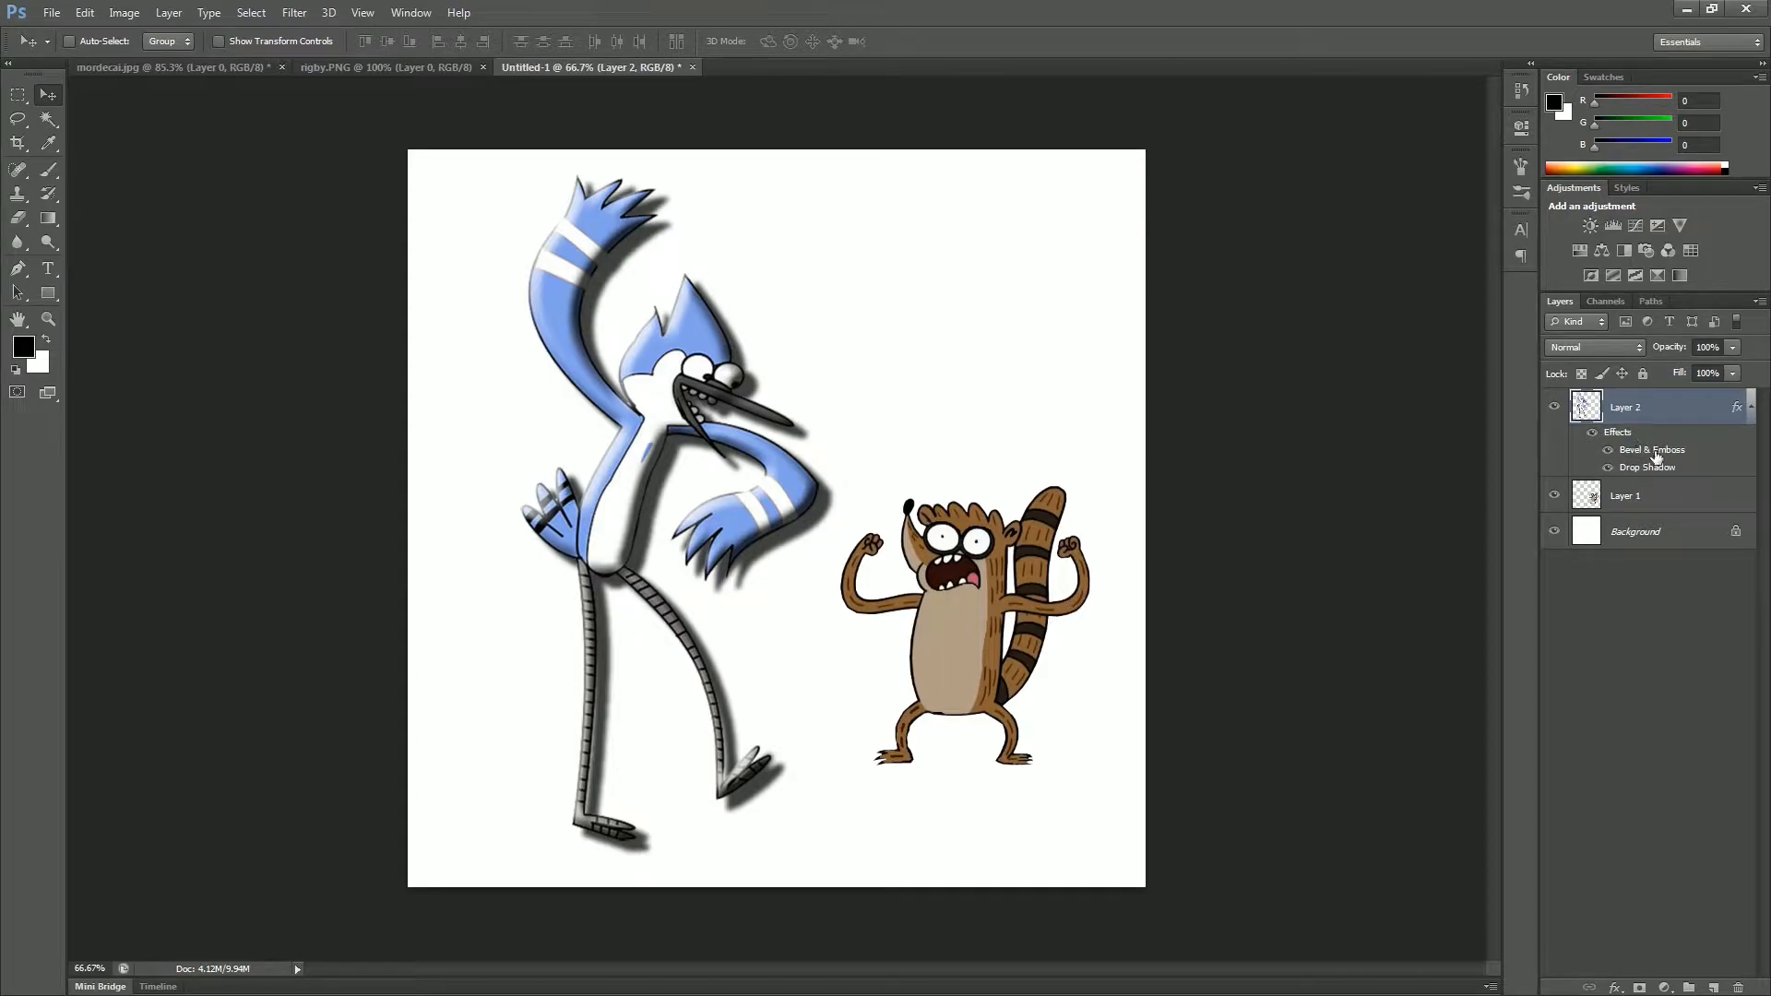
Step: Compare the bird with and without its Bevel & Emboss and Drop Shadow effects by toggling each effect's visibility
{"action": "left_click", "coordinate": [1609, 451]}
{"action": "left_click", "coordinate": [1609, 451]}
{"action": "left_click", "coordinate": [1610, 452]}
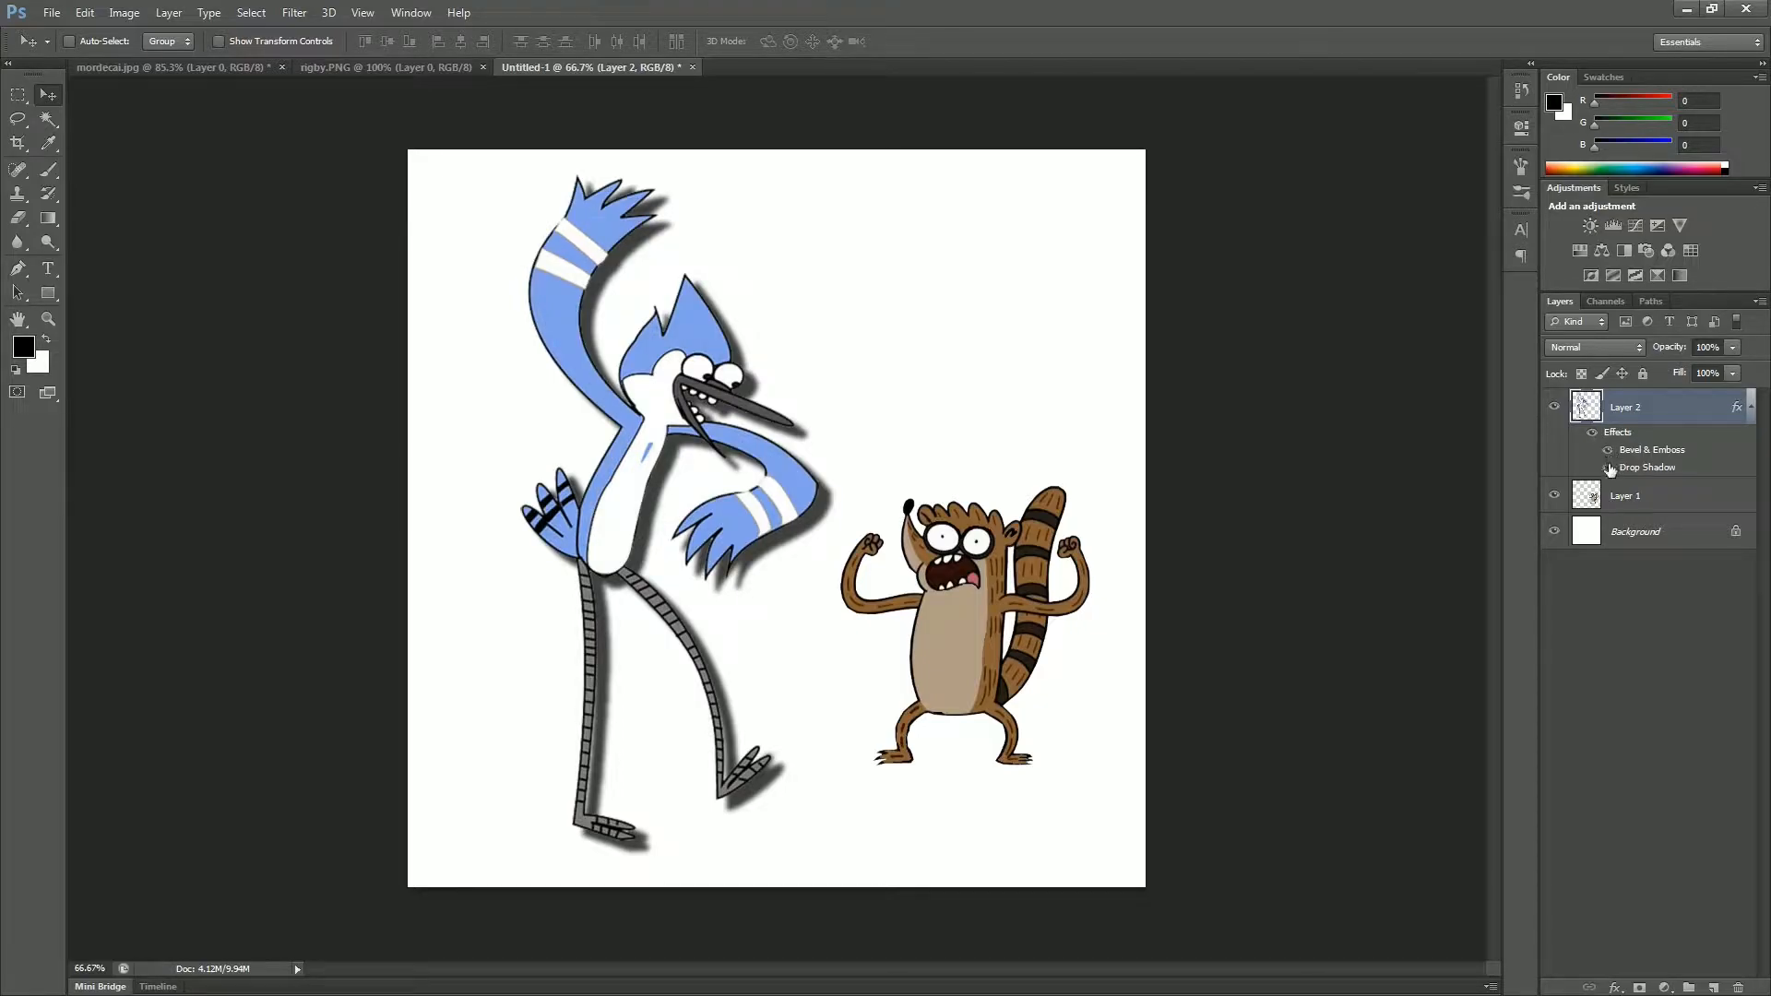
{"action": "left_click", "coordinate": [1608, 451]}
{"action": "left_click", "coordinate": [1609, 469]}
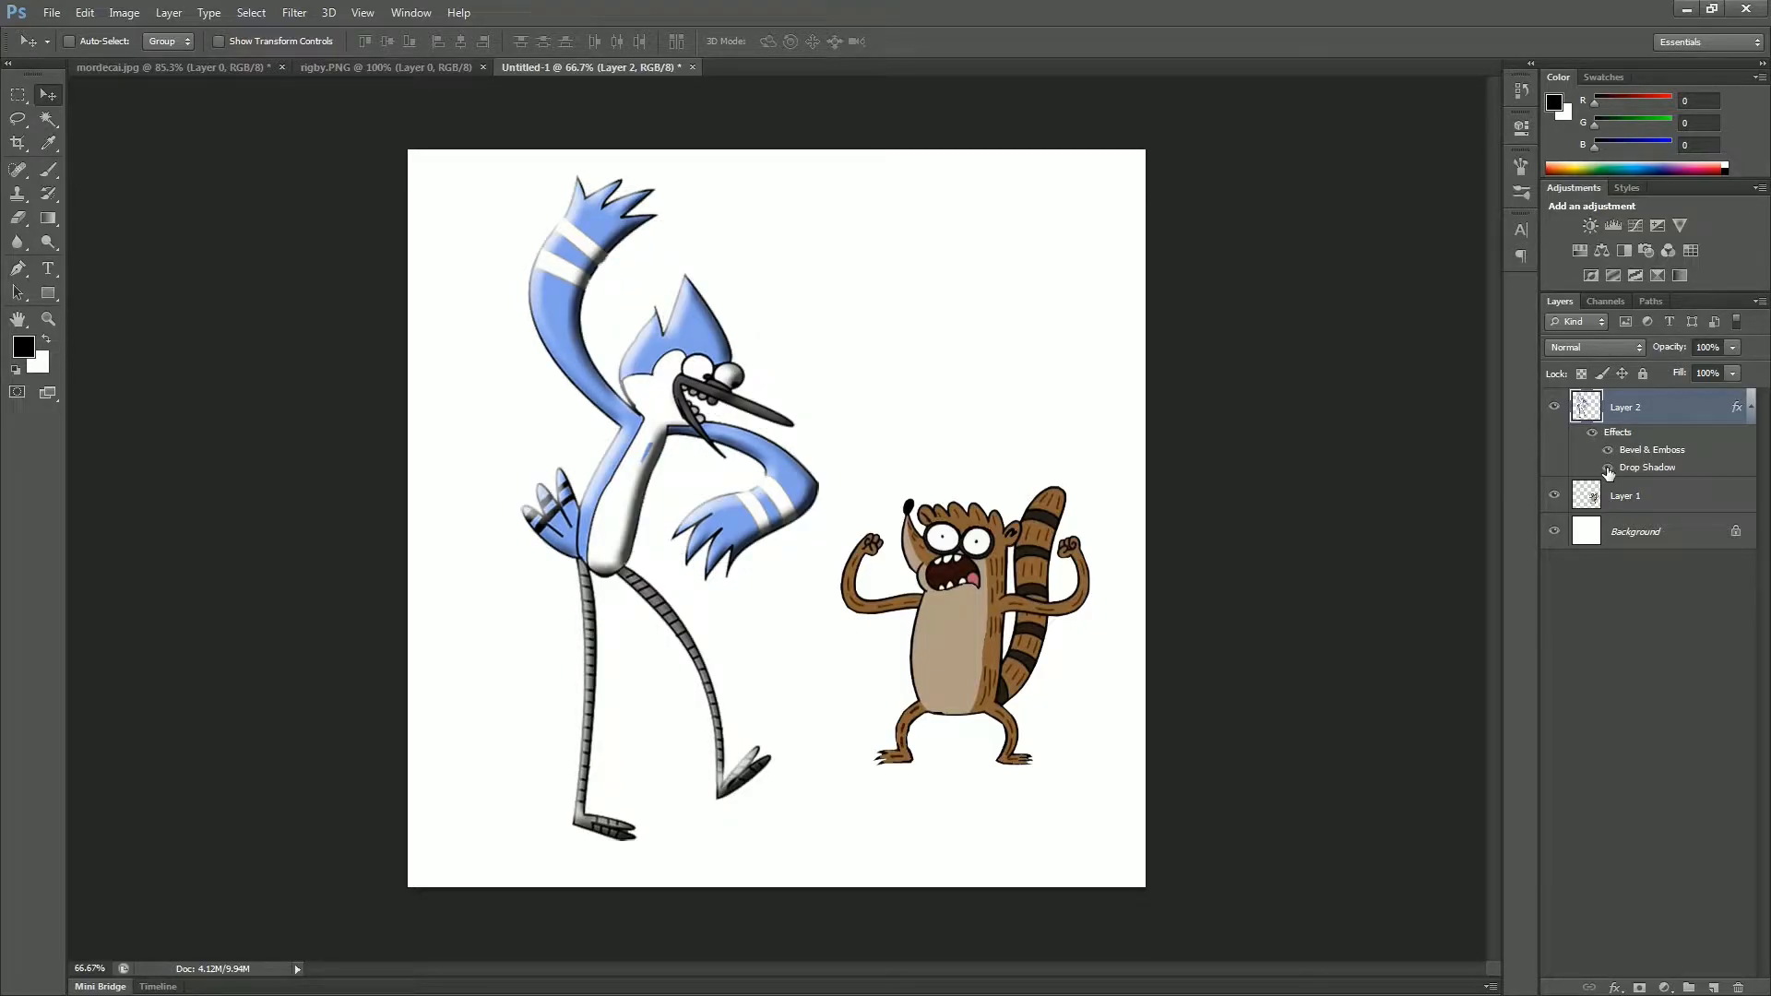
{"action": "left_click", "coordinate": [1609, 468]}
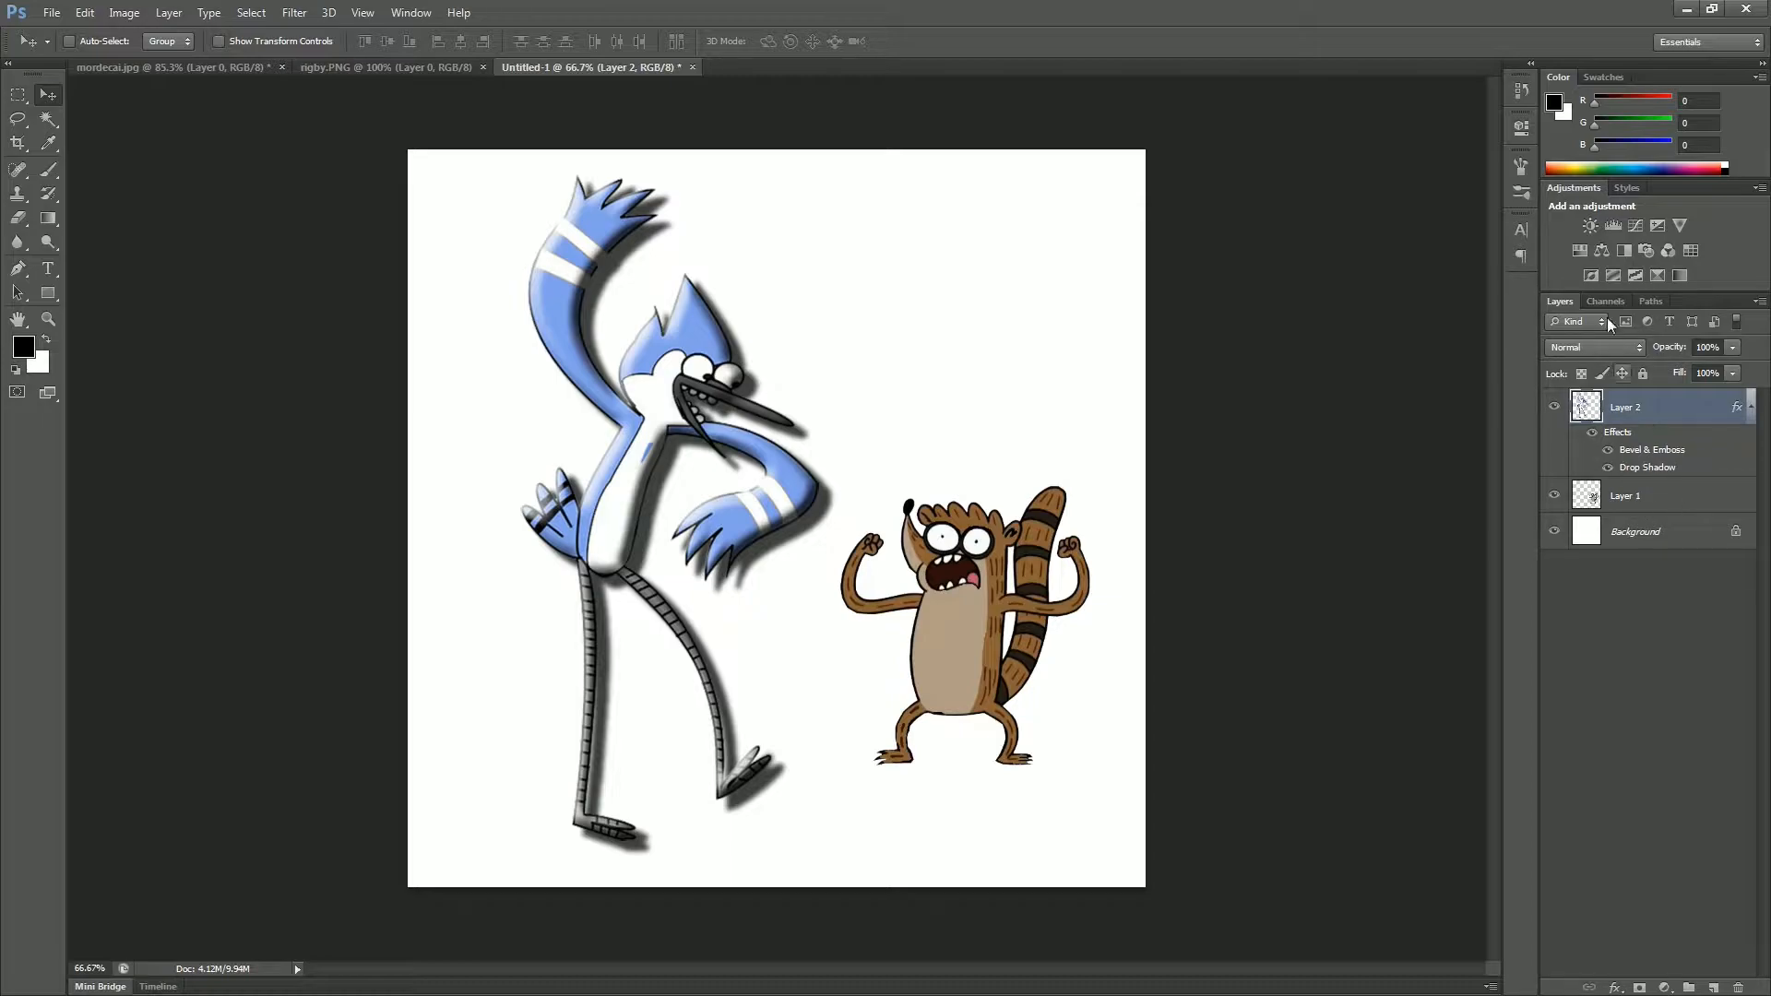
Step: Save the bird layer's effects as a new reusable style named "Dimensions"
{"action": "left_click", "coordinate": [1629, 188]}
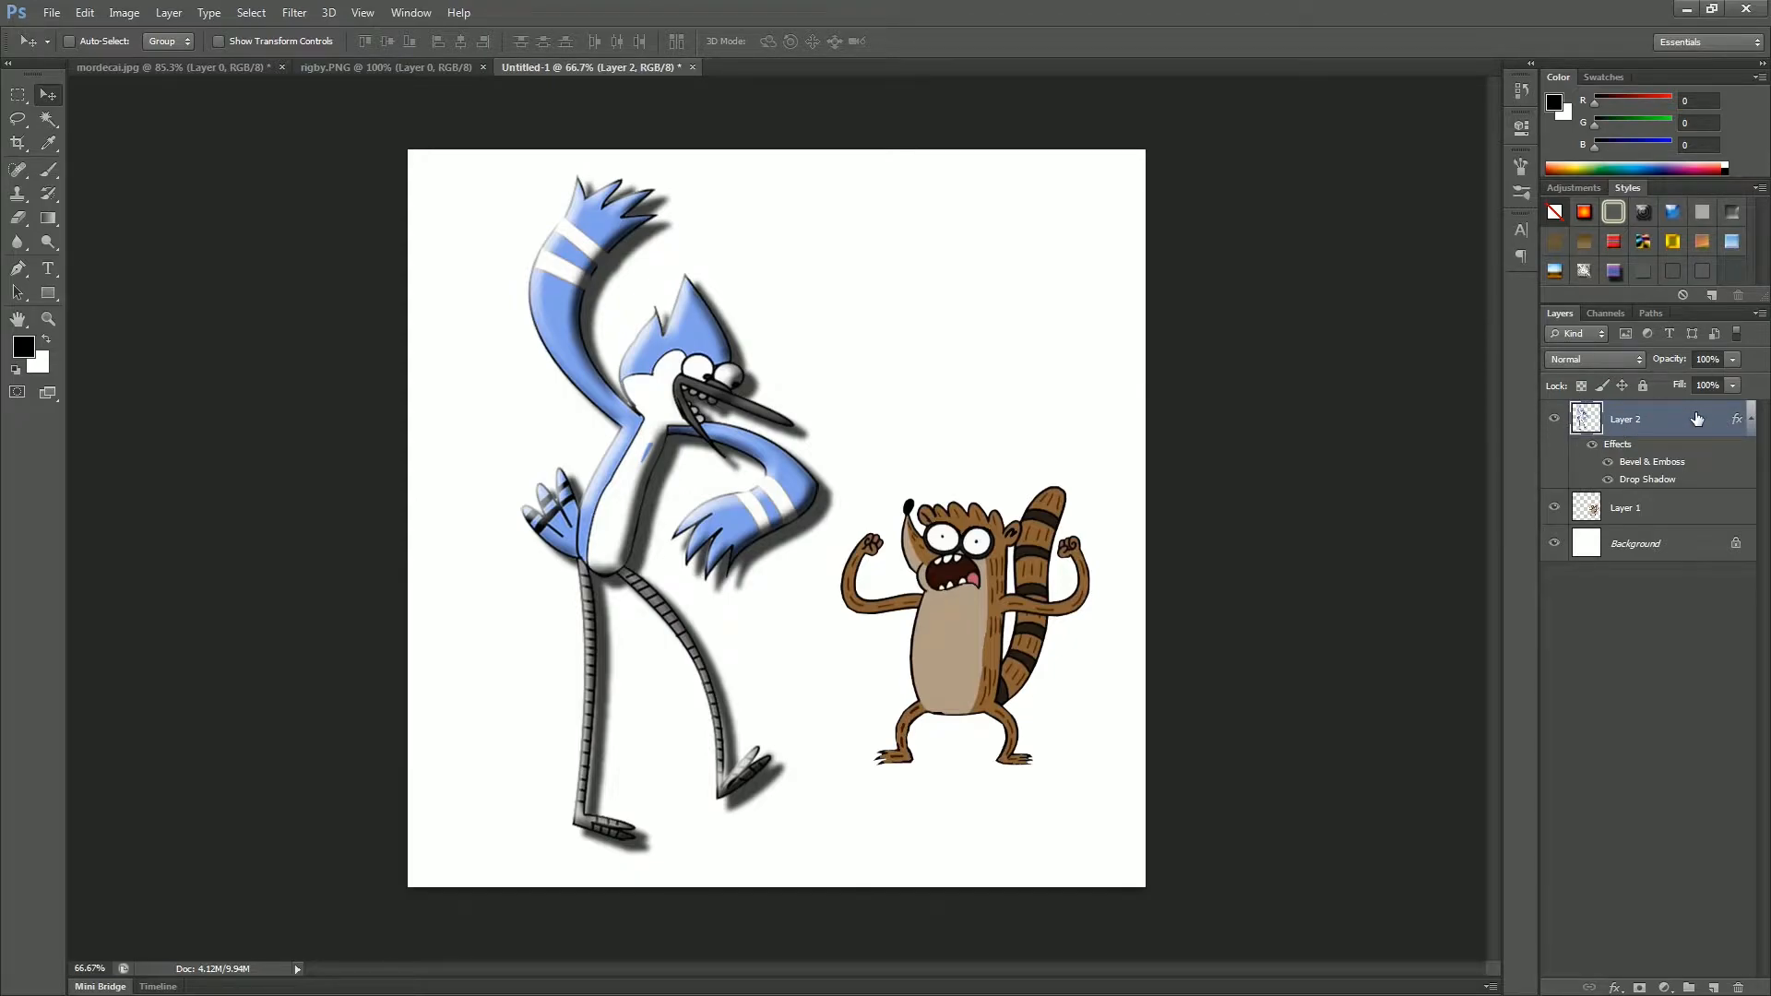
{"action": "left_click", "coordinate": [1713, 297]}
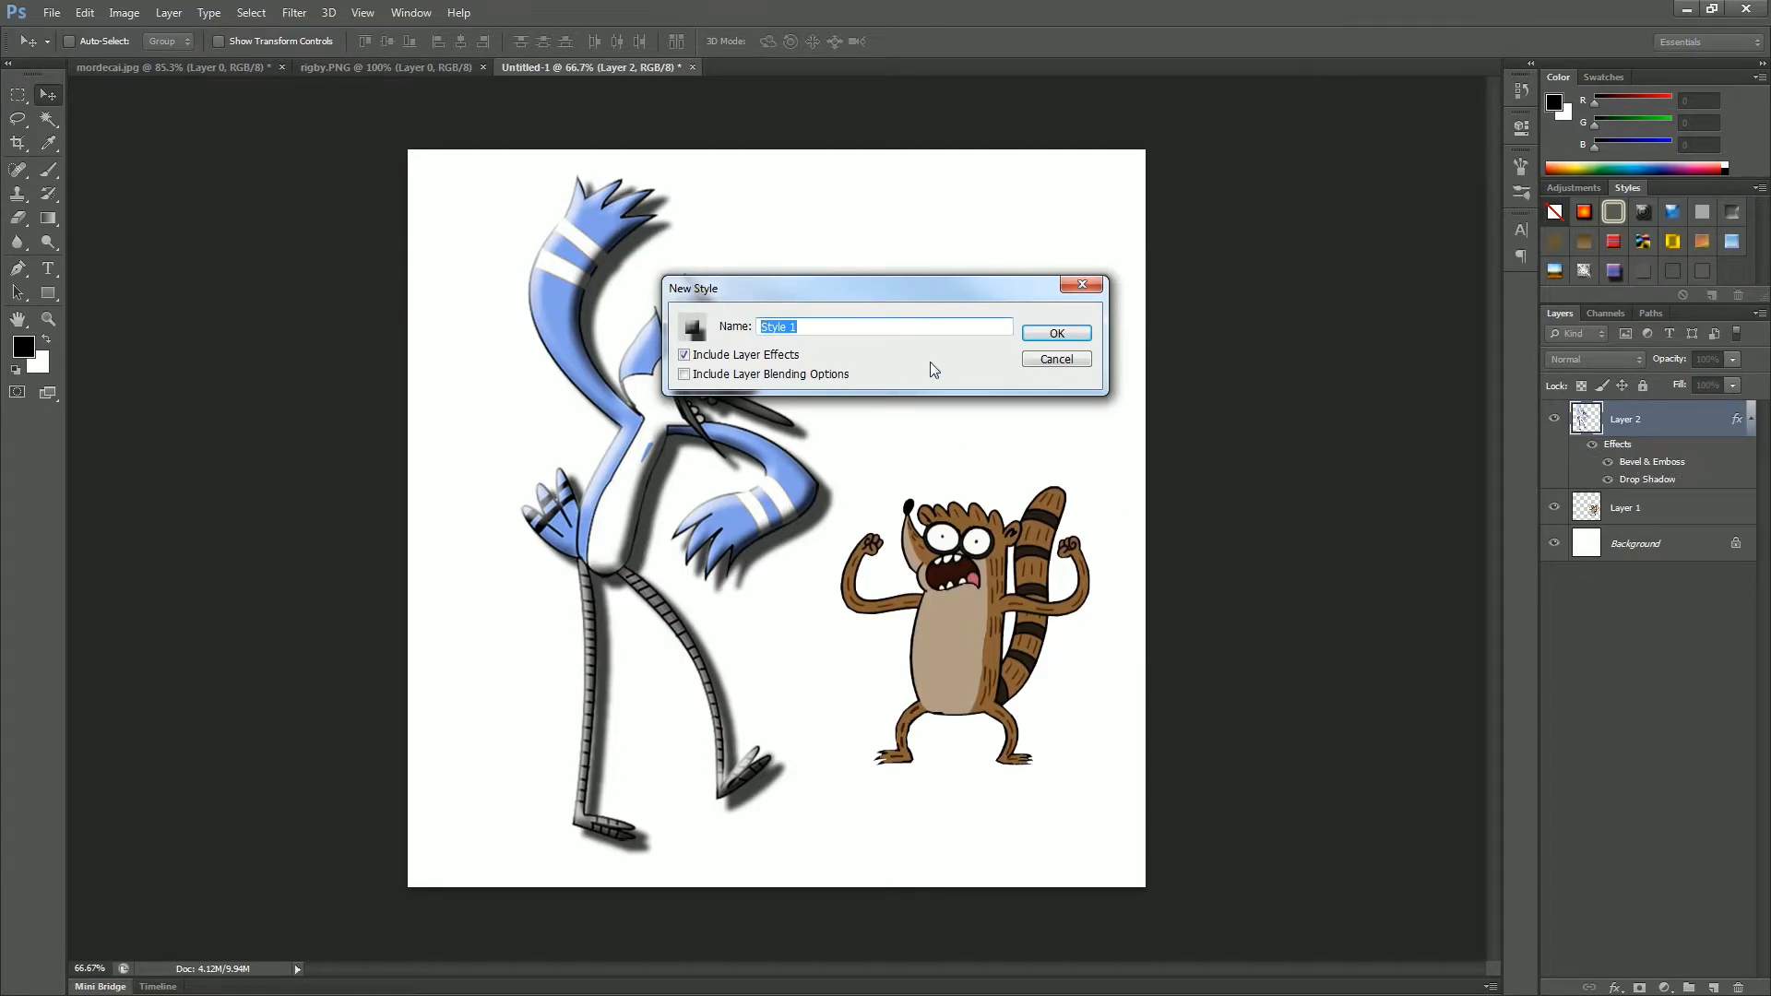
{"action": "type", "text": "dIMENSIONS"}
{"action": "key", "text": "BackSpace"}
{"action": "key", "text": "BackSpace"}
{"action": "key", "text": "BackSpace"}
{"action": "key", "text": "BackSpace"}
{"action": "key", "text": "BackSpace"}
{"action": "key", "text": "BackSpace"}
{"action": "key", "text": "BackSpace"}
{"action": "key", "text": "BackSpace"}
{"action": "key", "text": "BackSpace"}
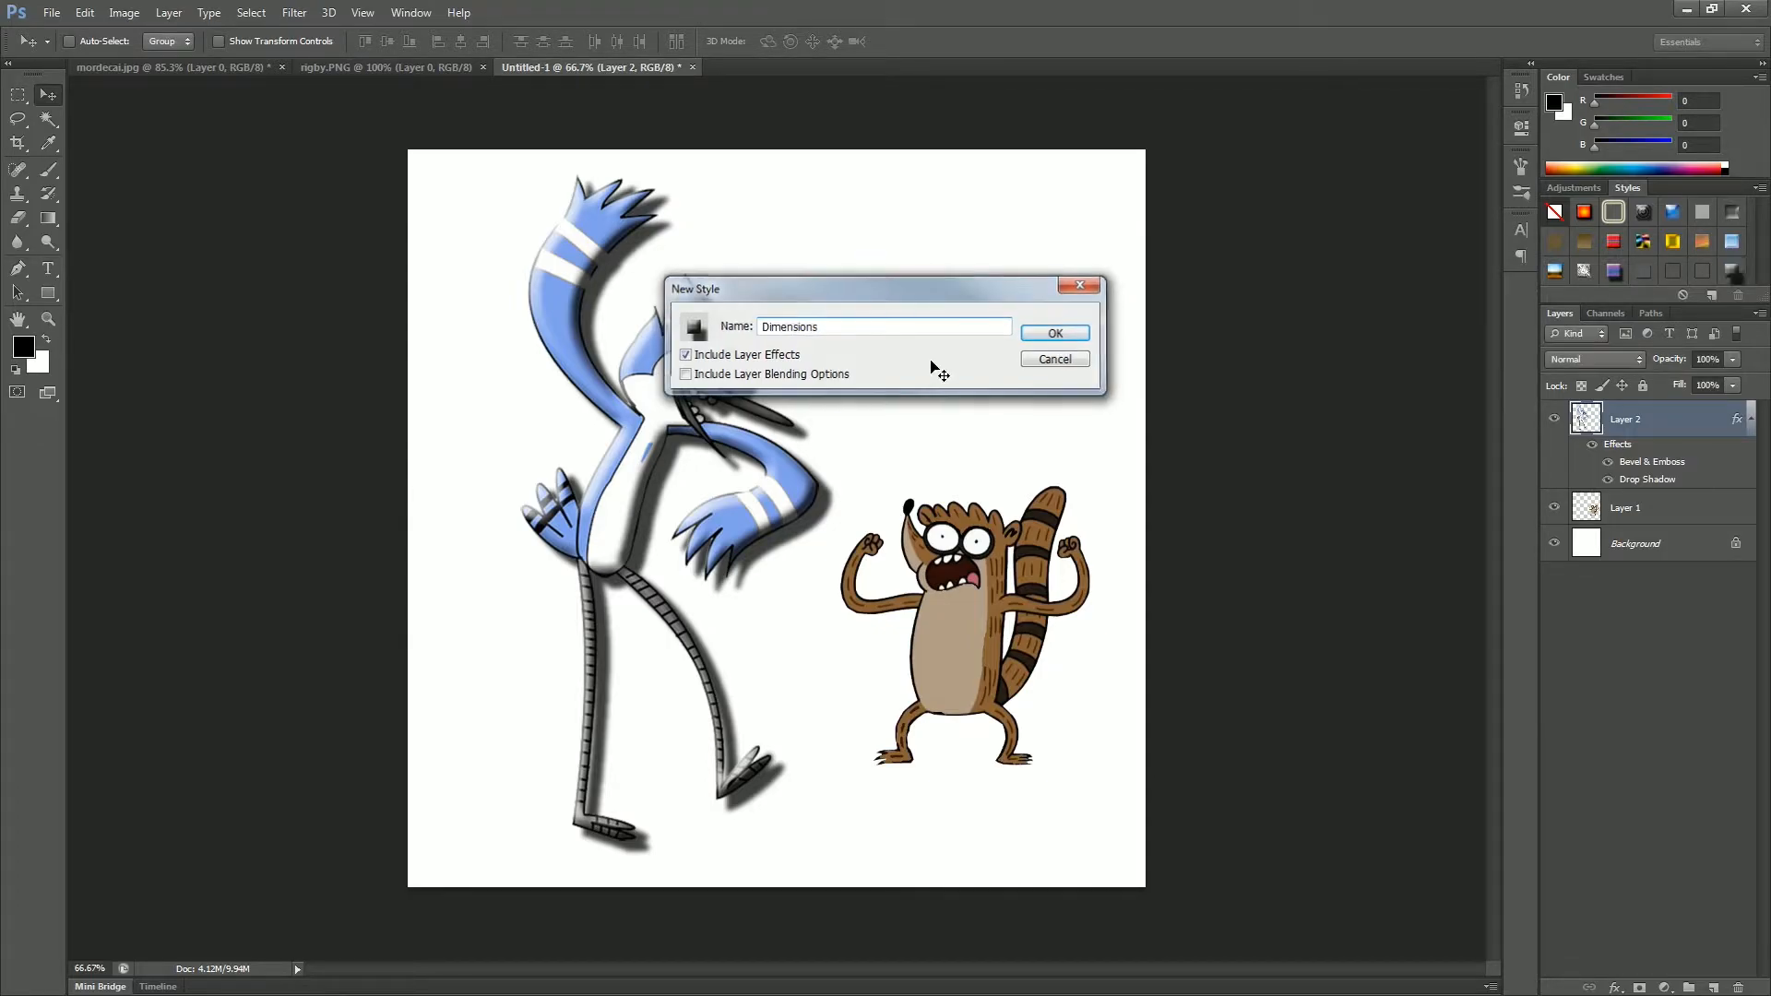
{"action": "key", "text": "Return"}
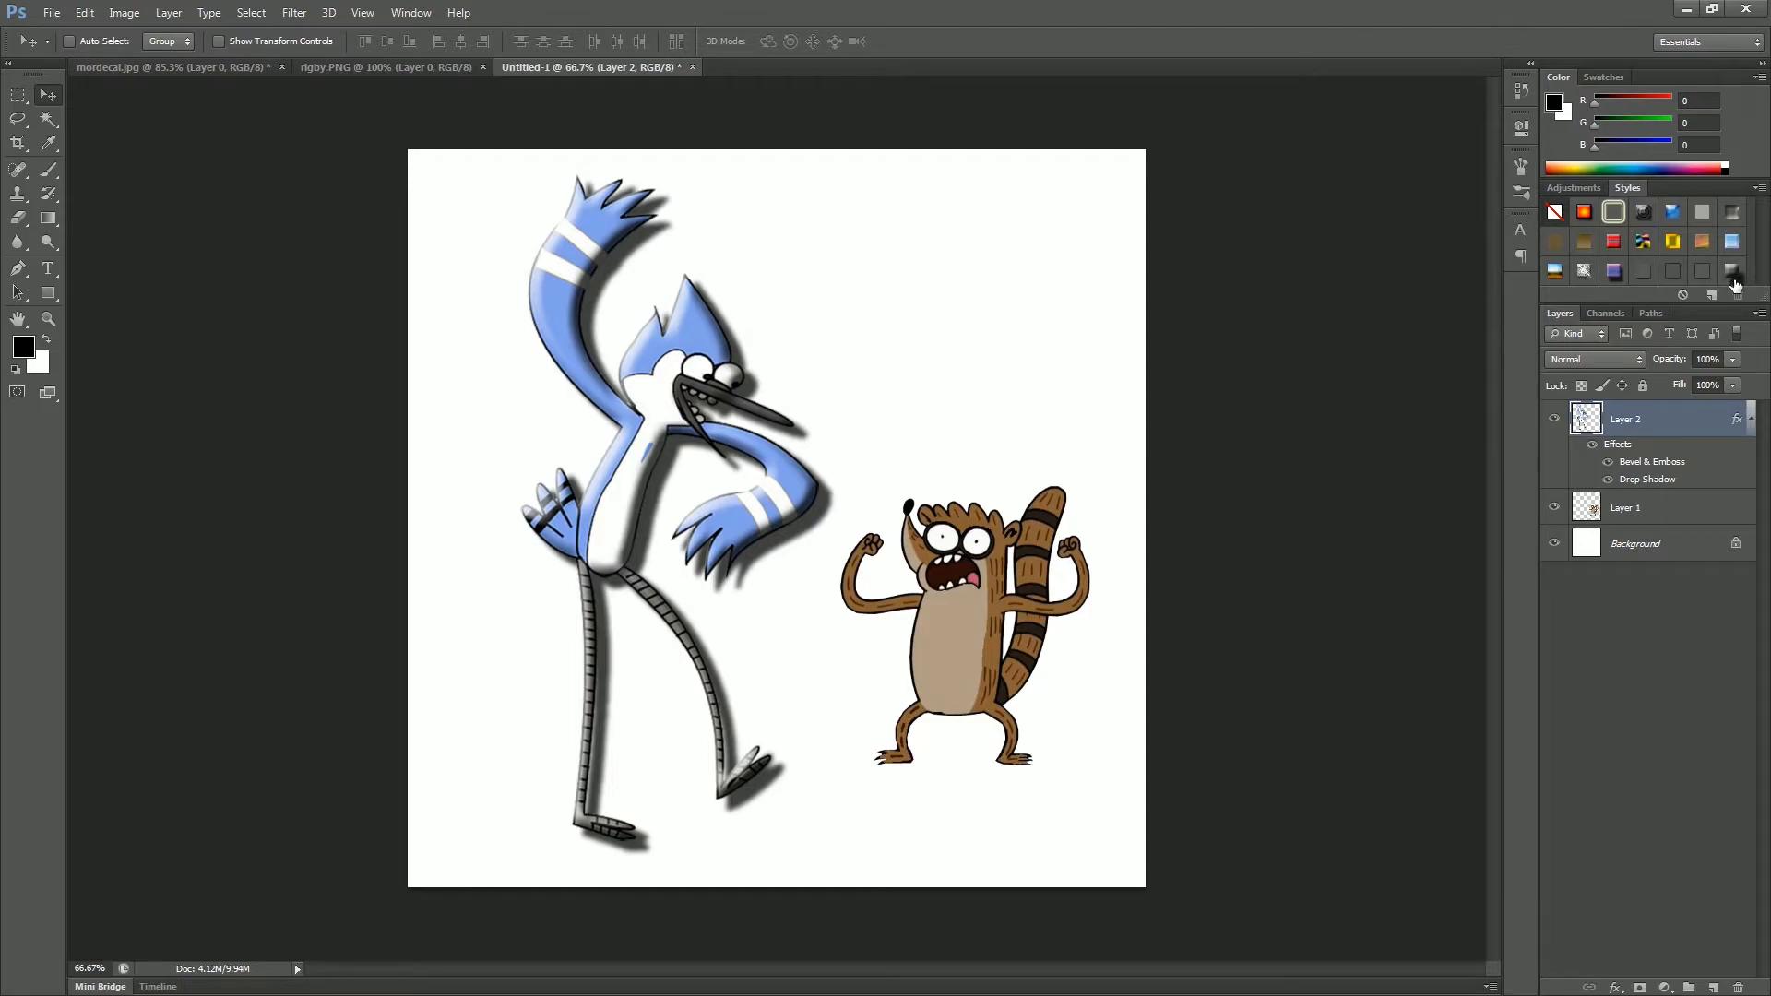
Step: Apply the saved Dimensions style to the raccoon's layer, Layer 1
{"action": "left_click", "coordinate": [1642, 513]}
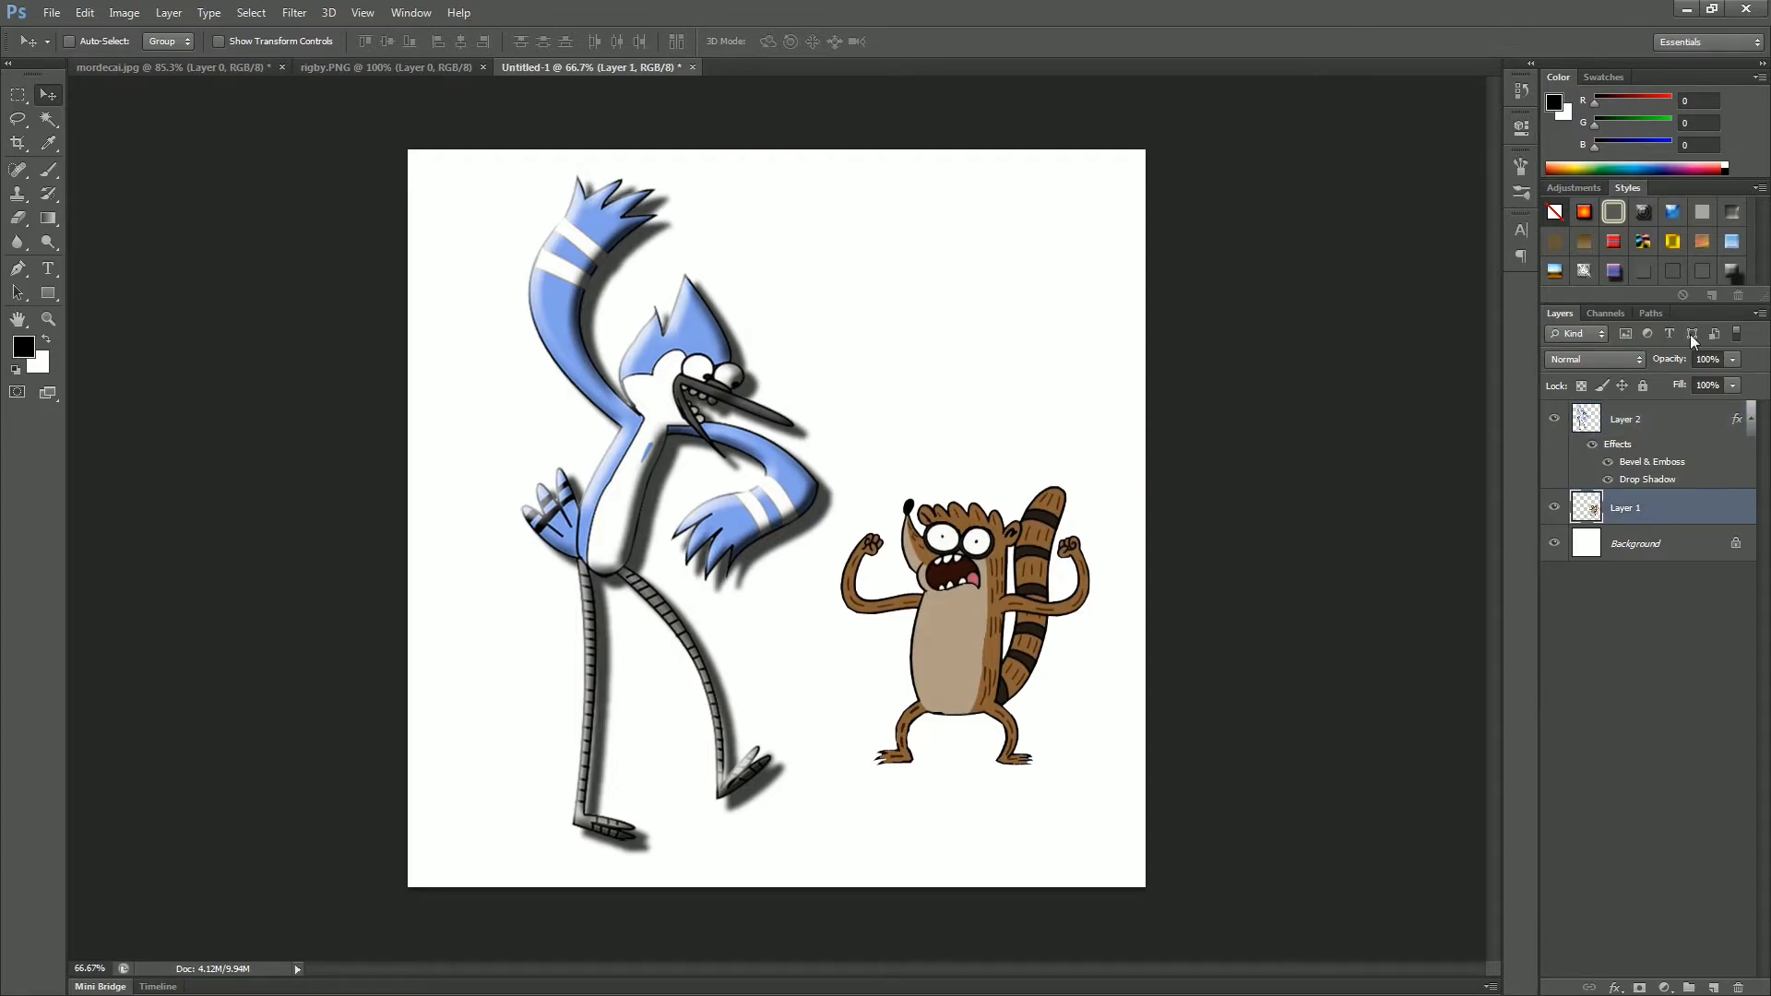
{"action": "left_click", "coordinate": [1732, 273]}
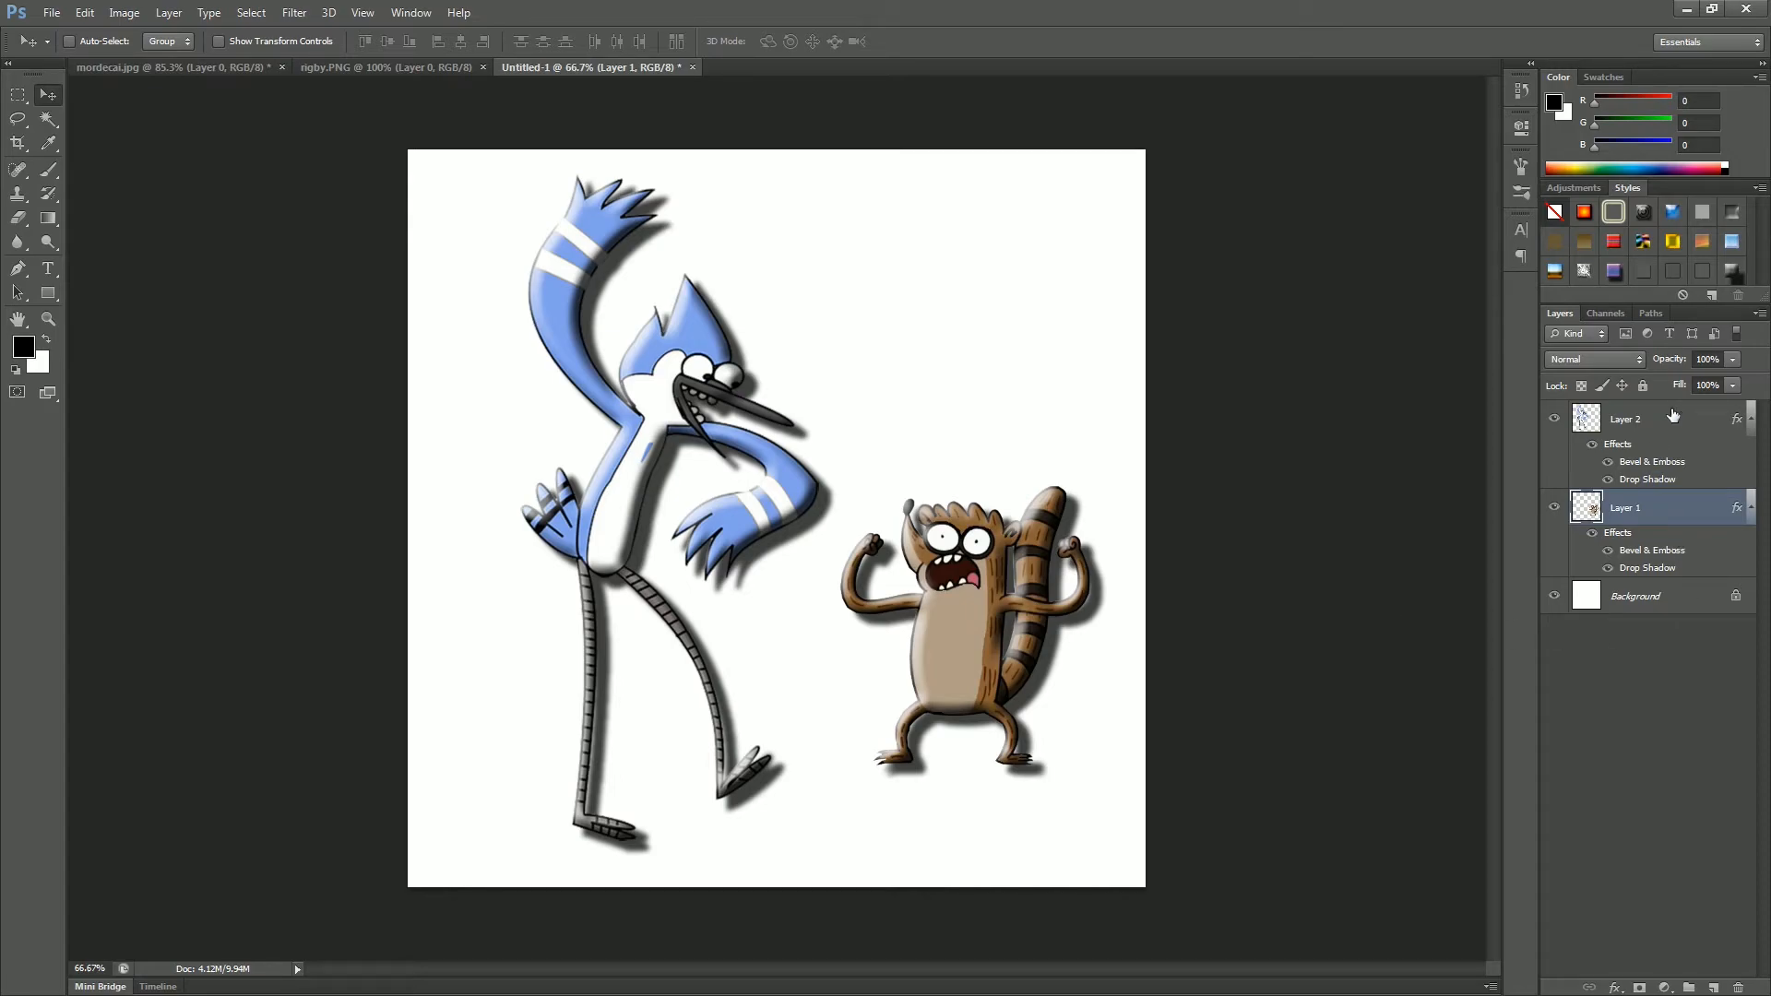
Step: Open the blending options of the raccoon's layer and move the dialog away from the artwork
{"action": "left_click", "coordinate": [1614, 988]}
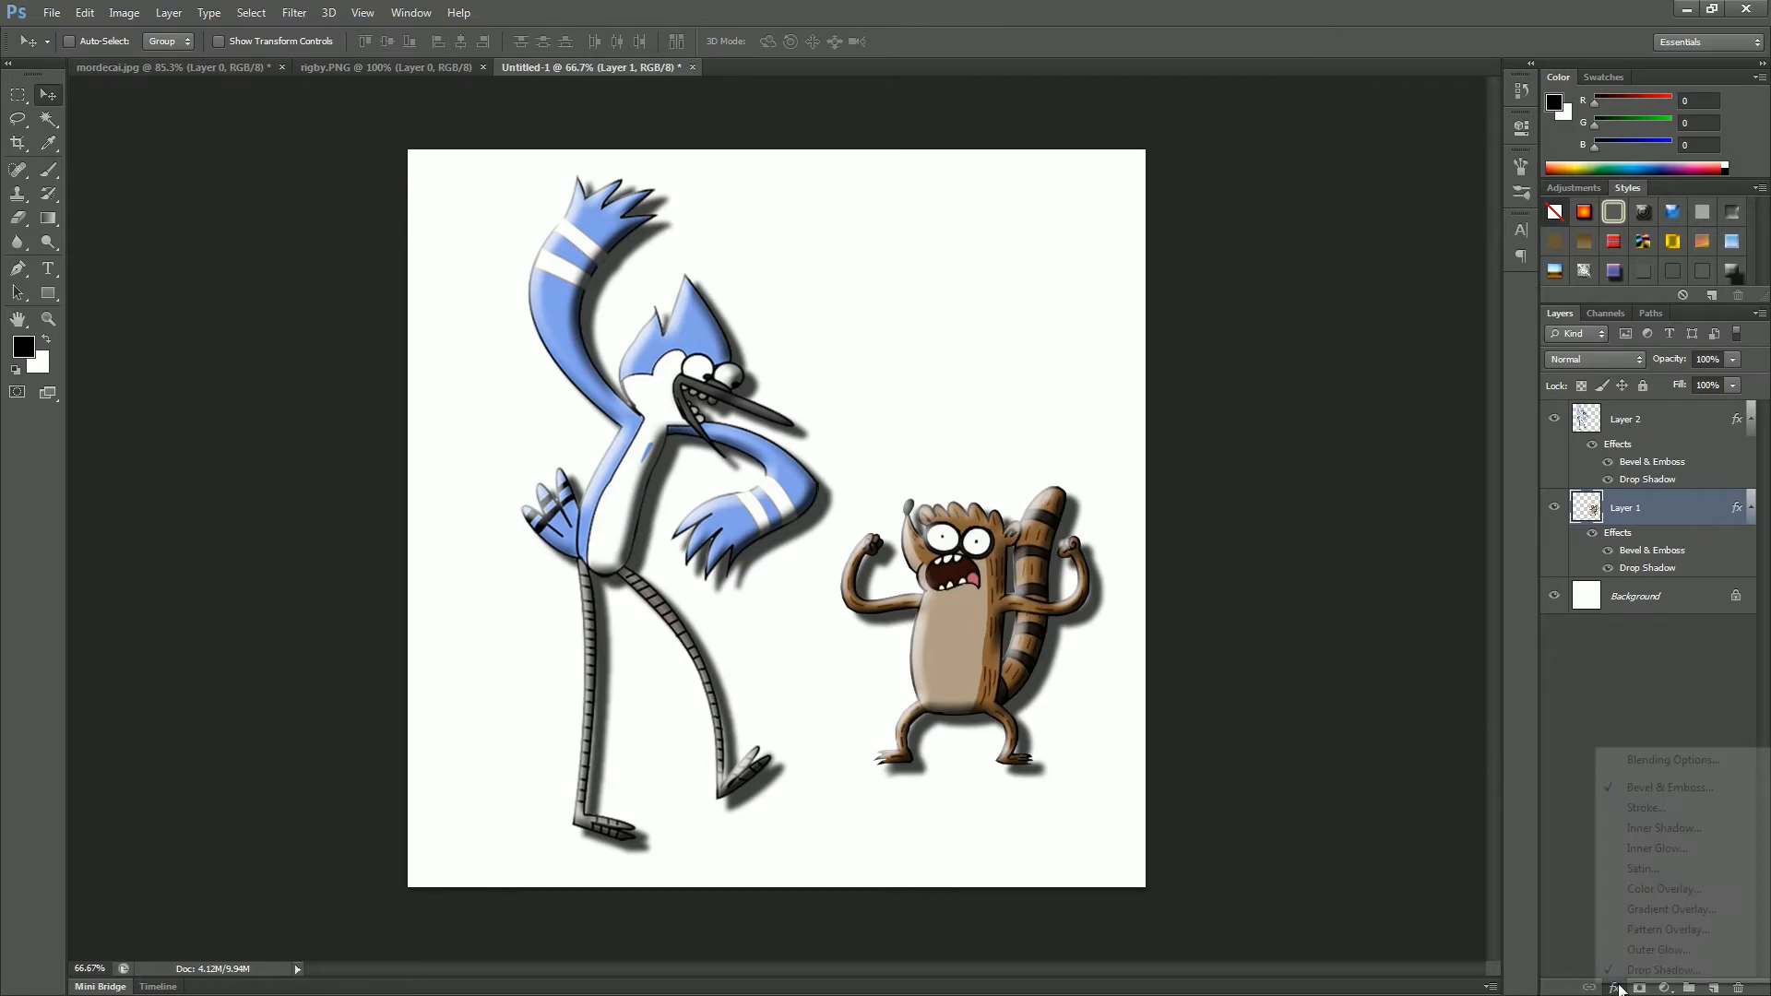
{"action": "left_click", "coordinate": [1693, 762]}
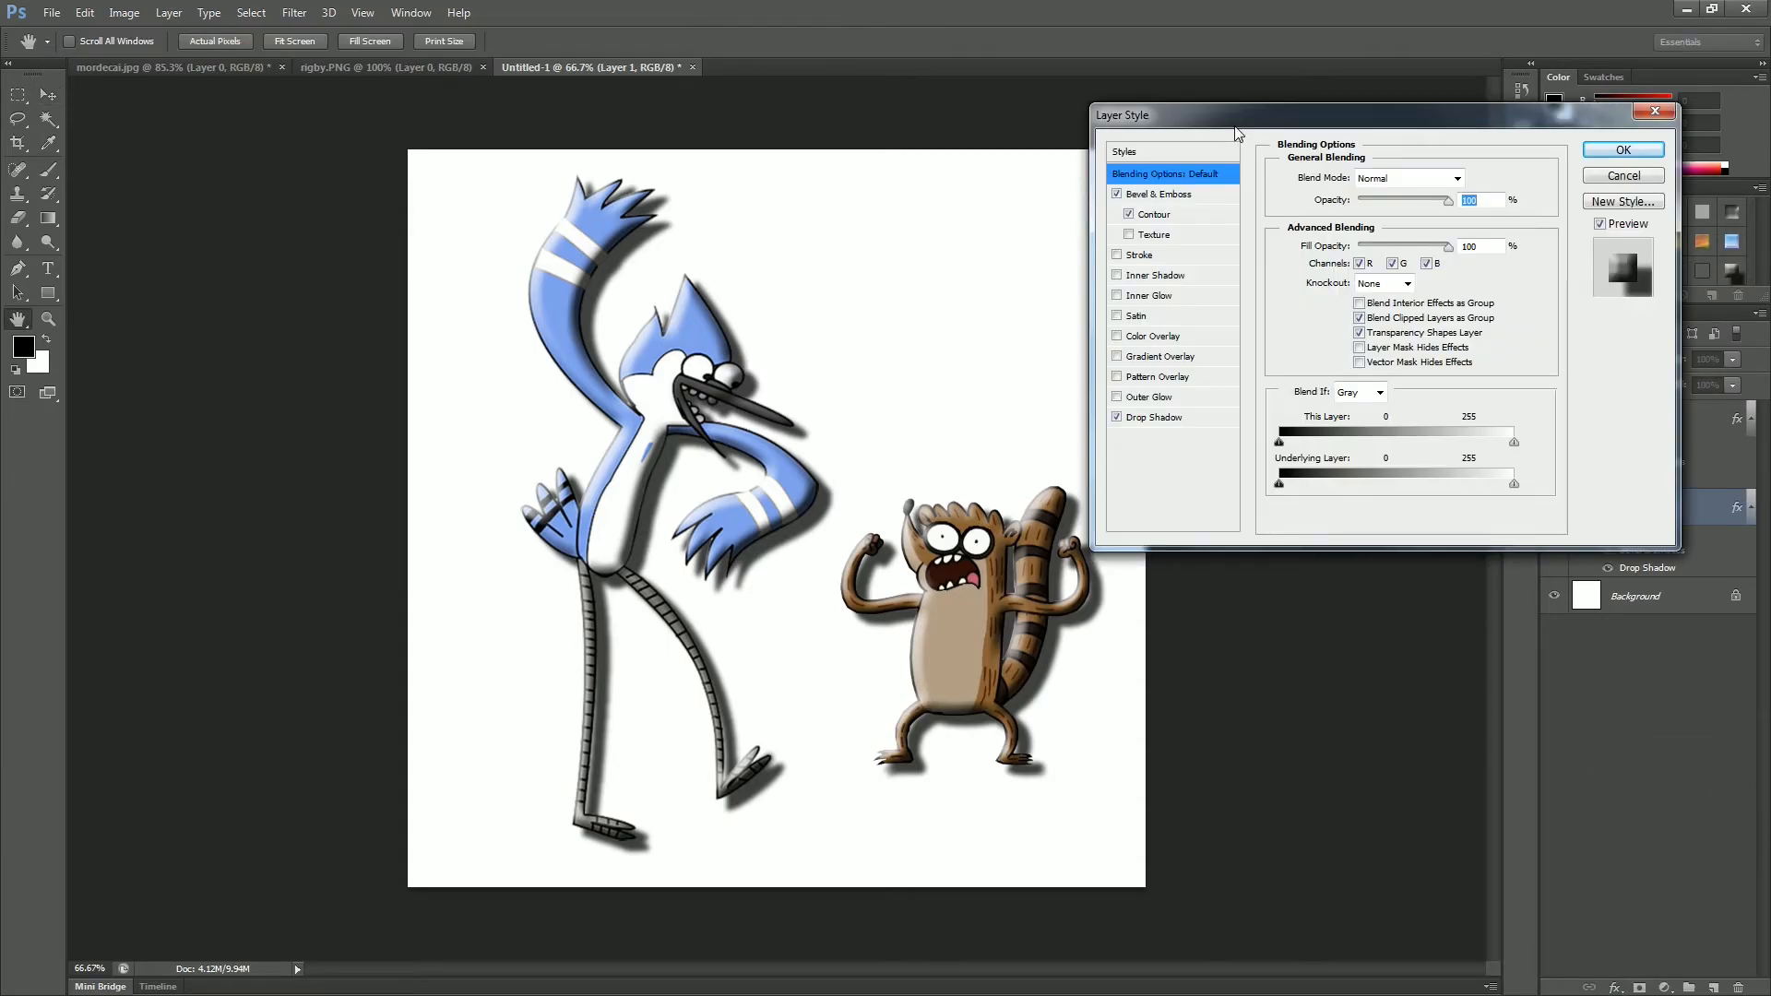
{"action": "left_click_drag", "start_coordinate": [1237, 135], "coordinate": [1282, 119]}
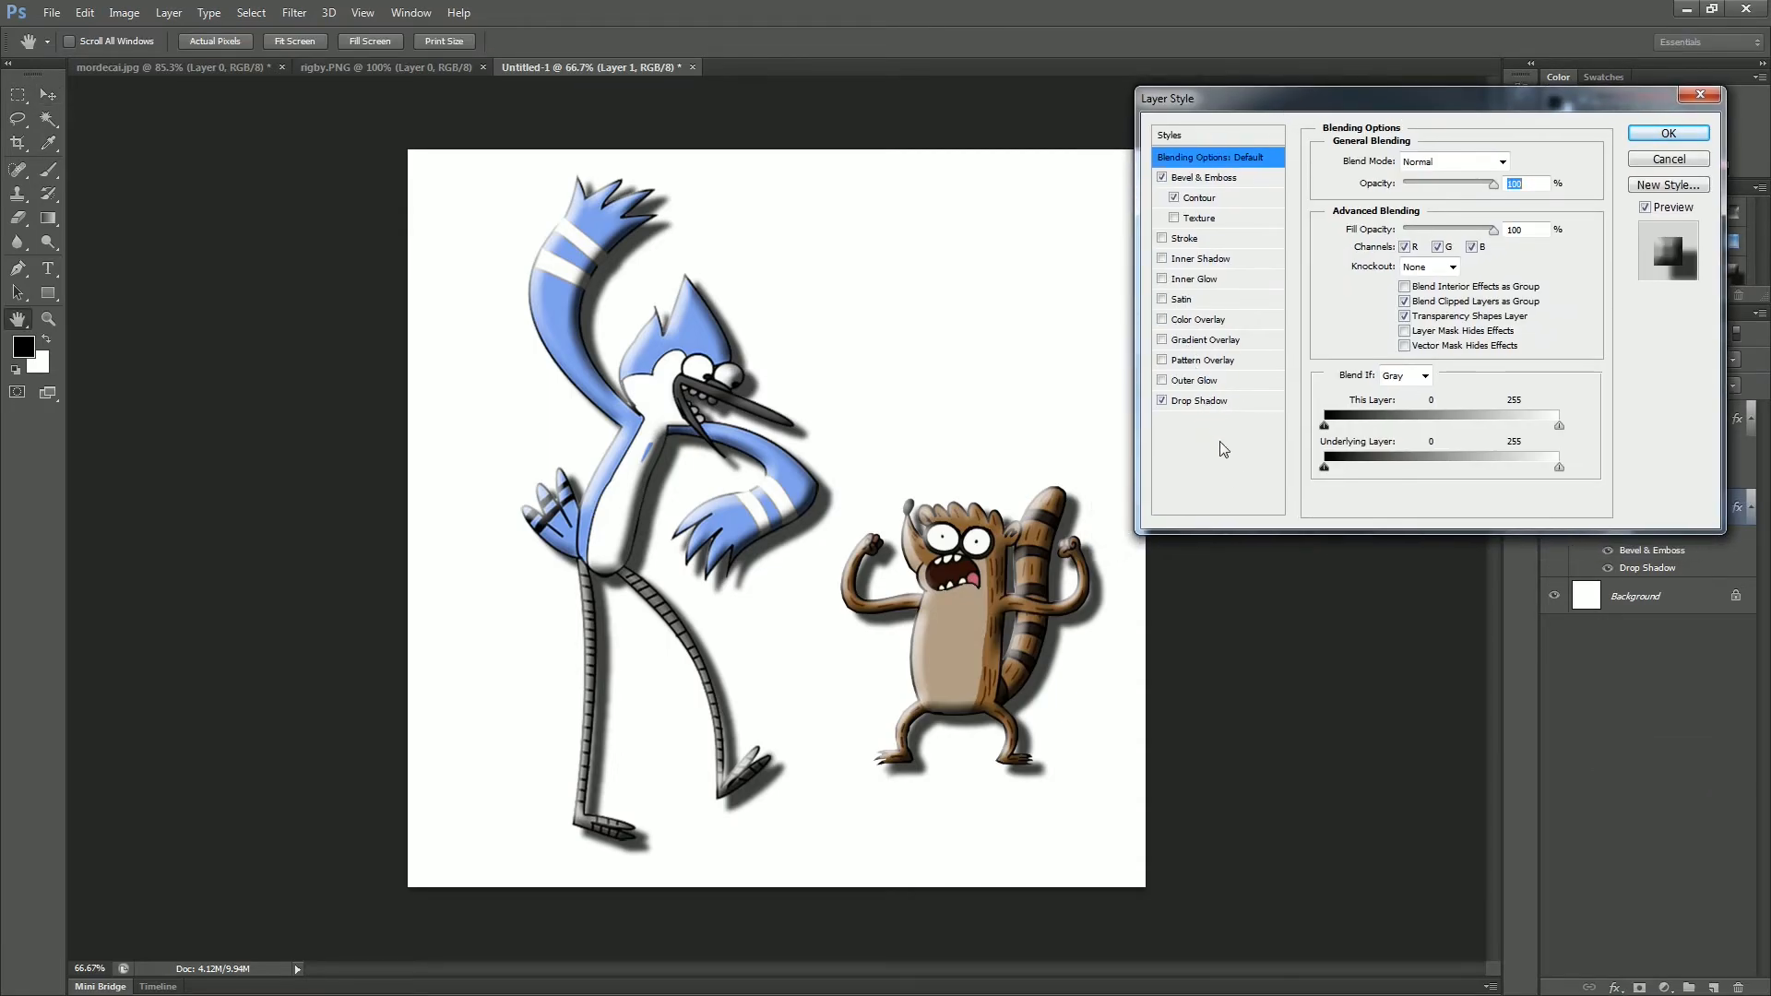